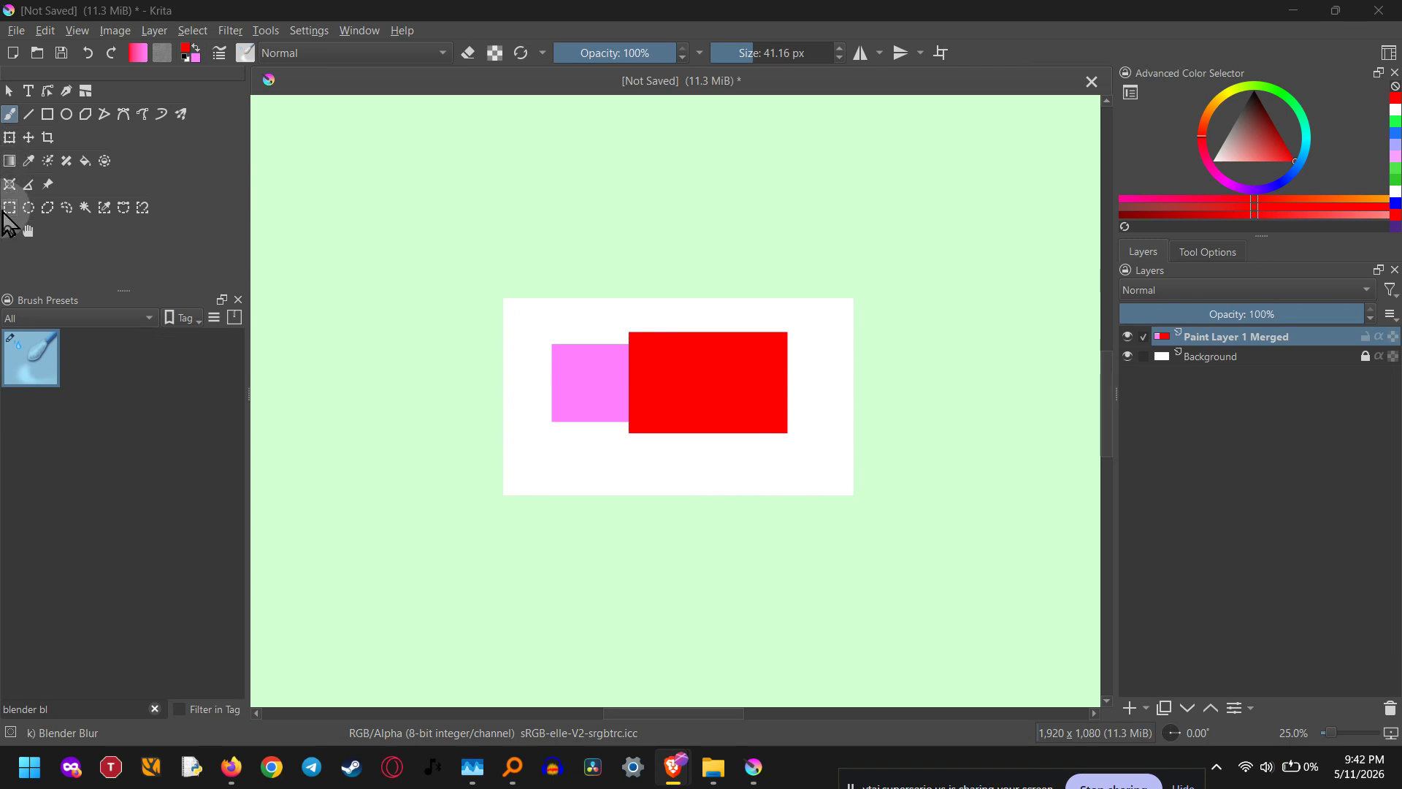
Make a rectangular selection around the upper half of the pink and red rectangles
left_click(5, 213)
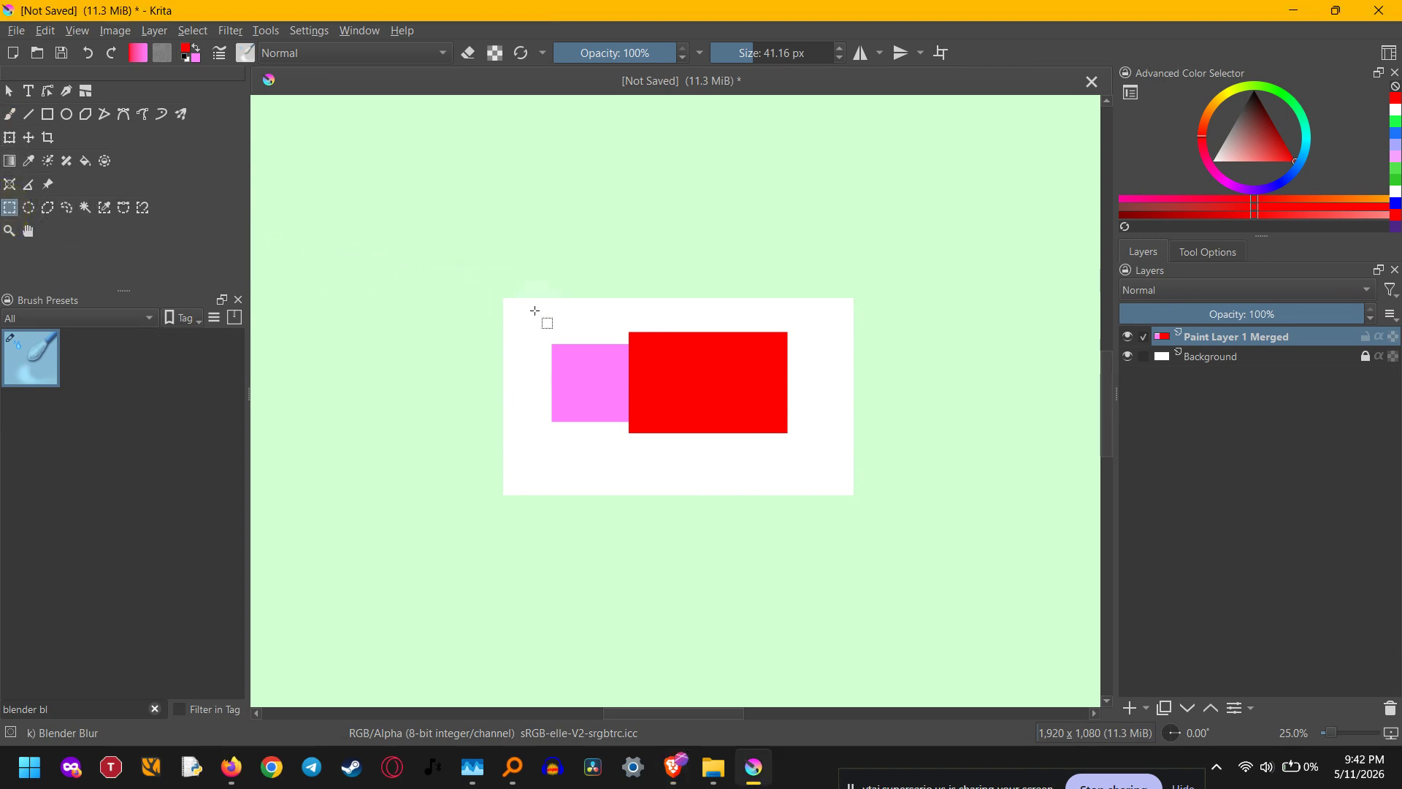
left_click_drag(534, 310, 814, 388)
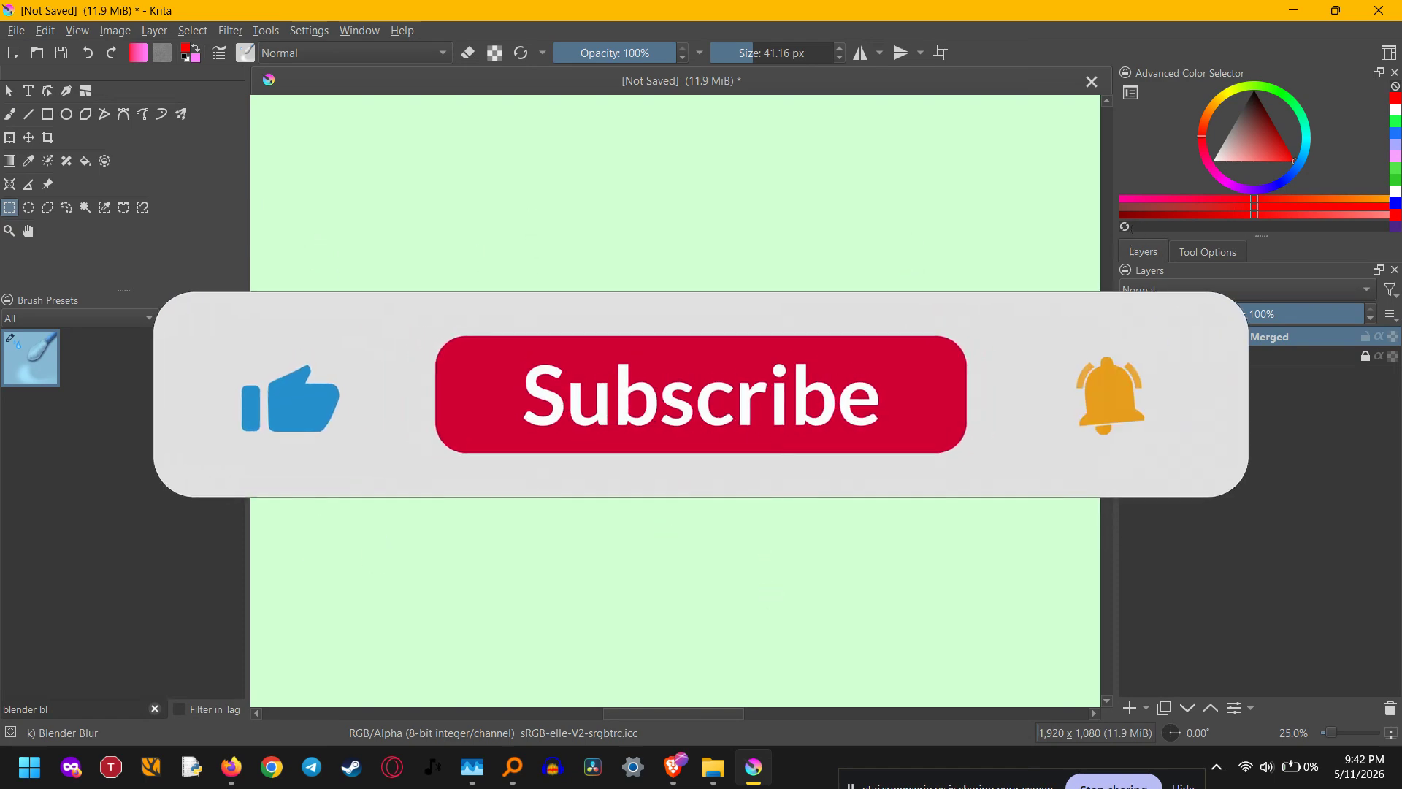
scroll(819, 390, "up", 2)
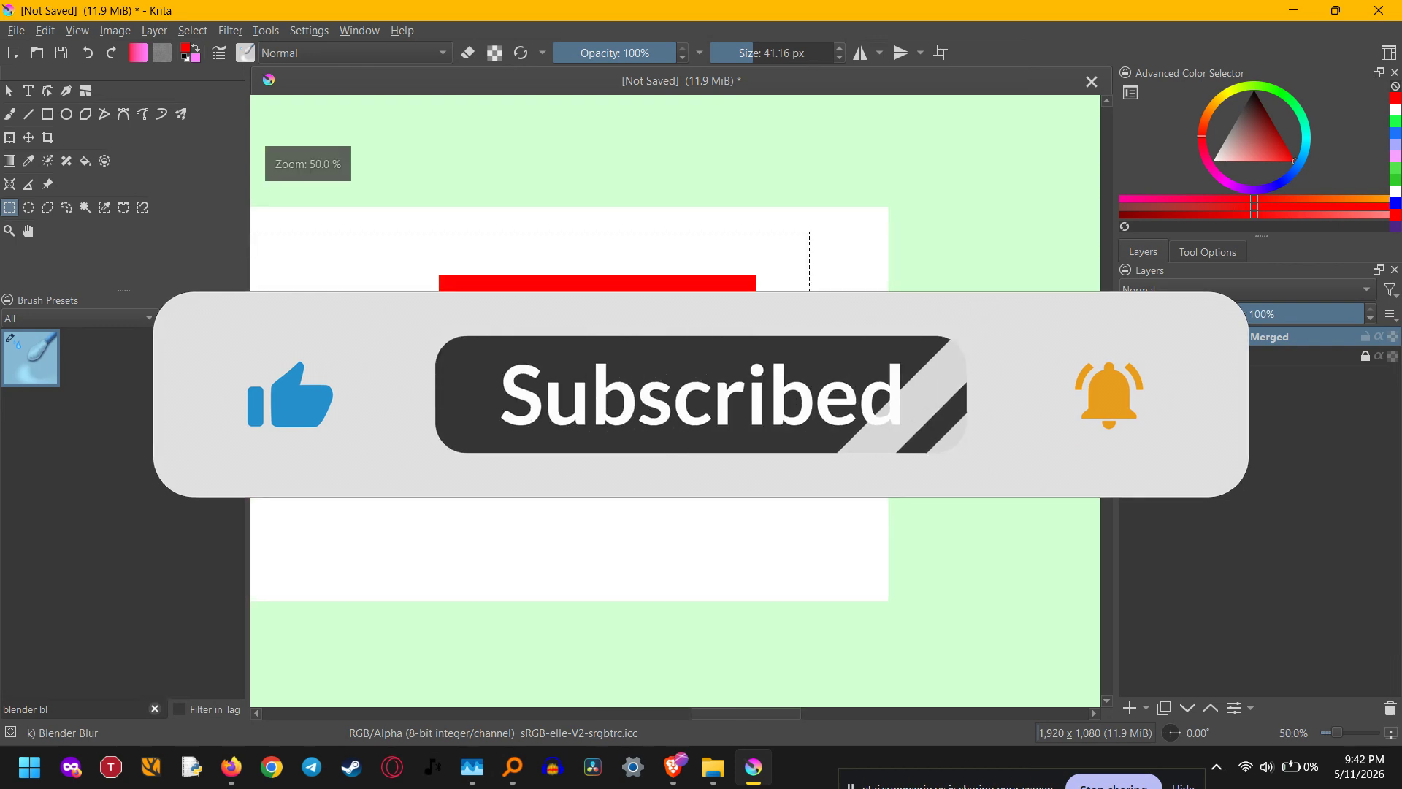
left_click_drag(847, 404, 1120, 429)
scroll(1009, 417, "up", 1)
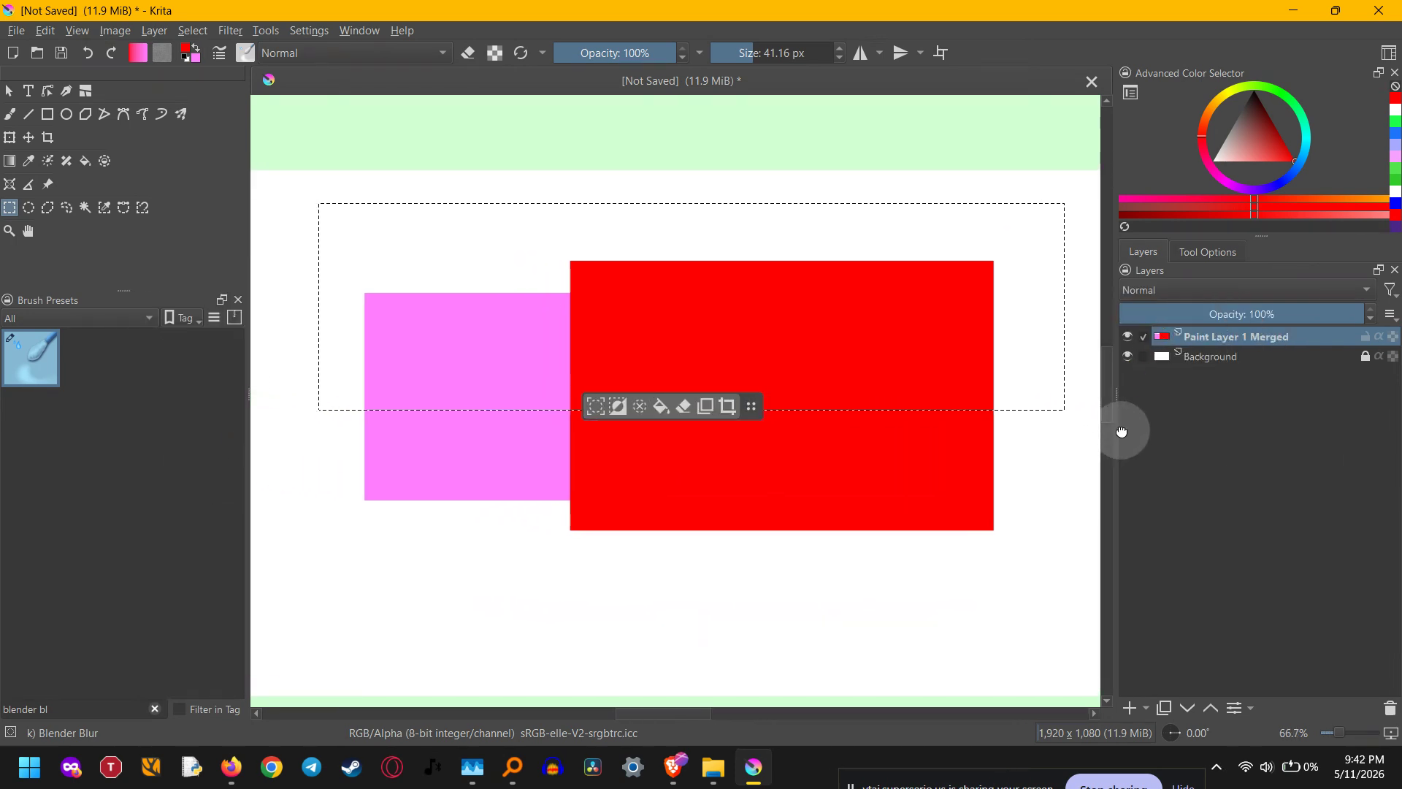
left_click_drag(1044, 505, 1027, 476)
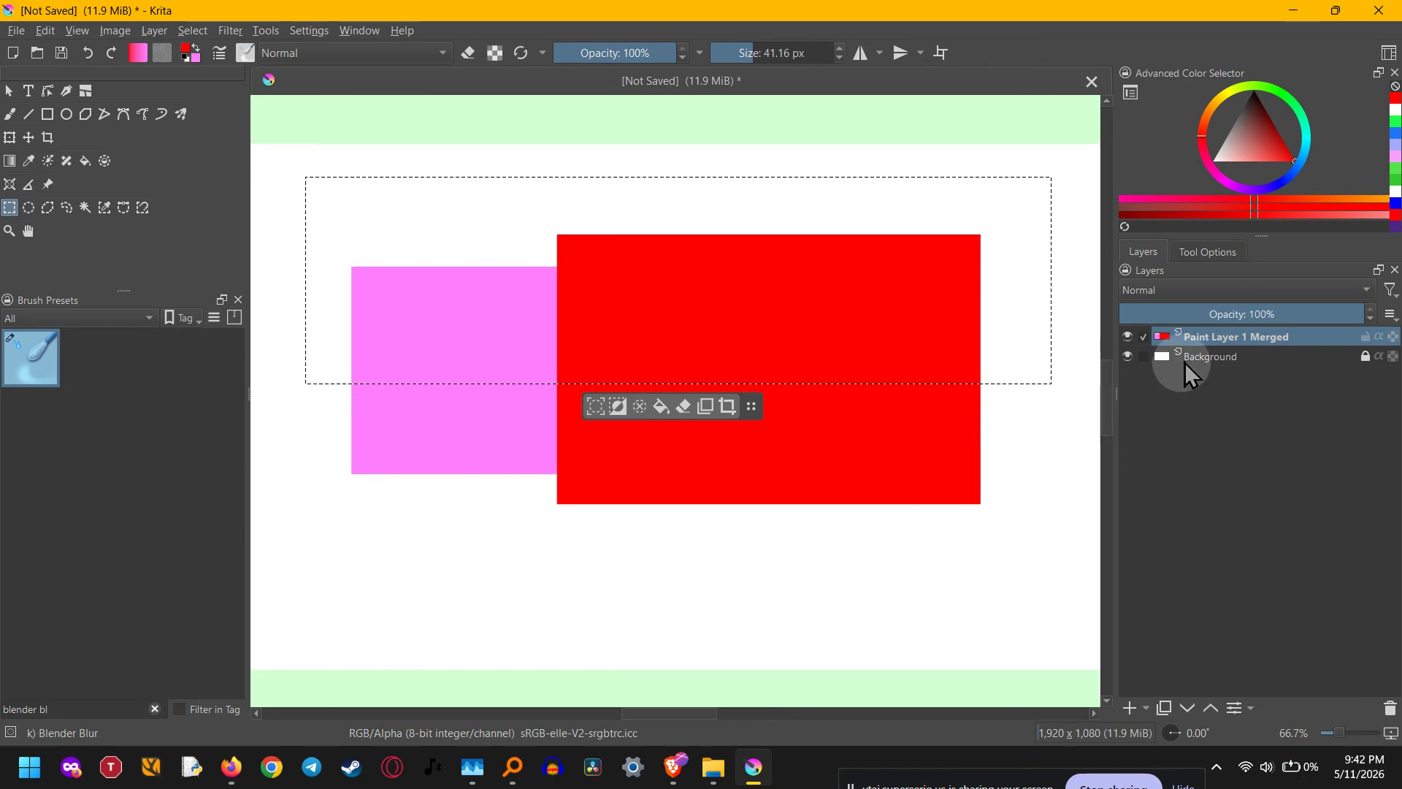
right_click(1208, 339)
left_click(1186, 545)
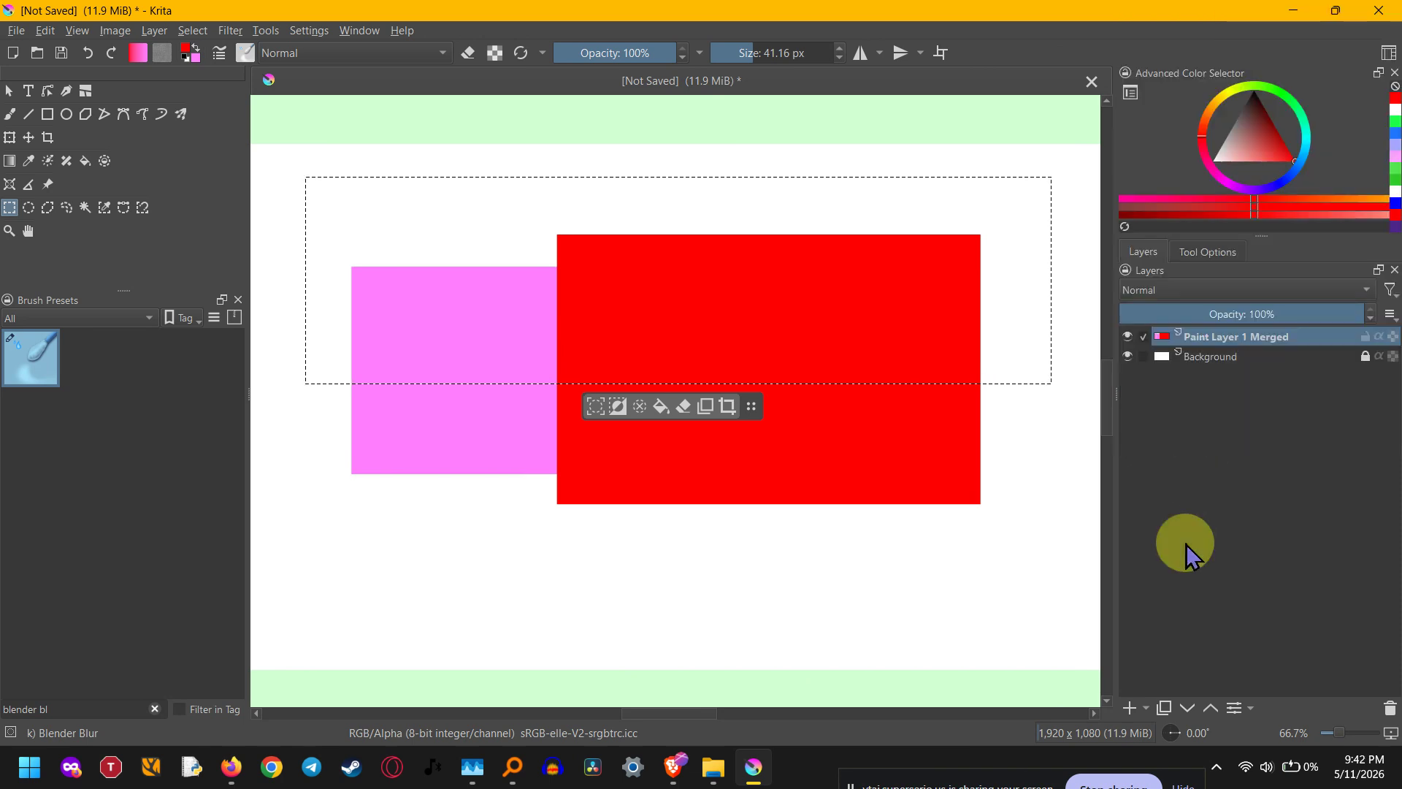
left_click(1150, 706)
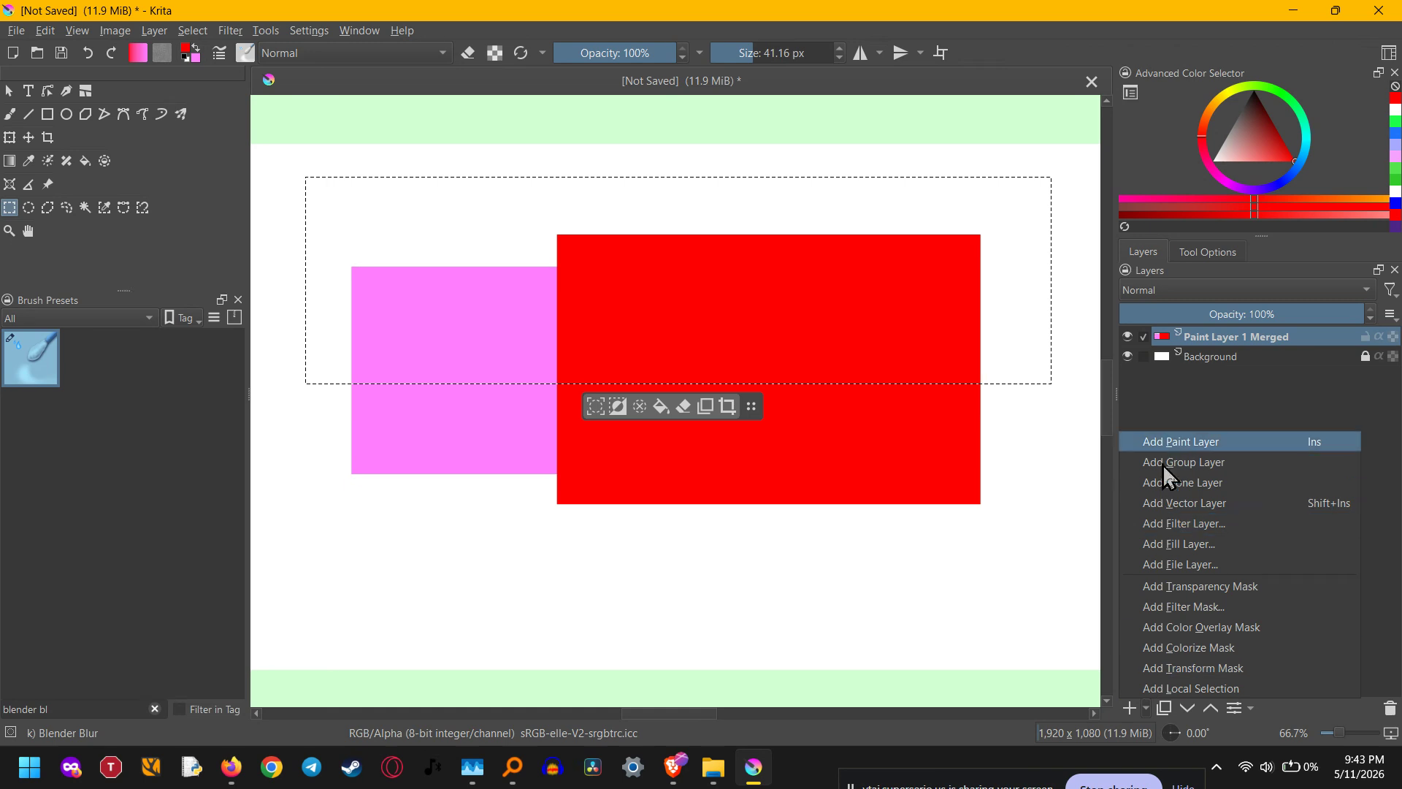
Start a new filter mask on Paint Layer 1 Merged and choose Gaussian Blur as its filter
right_click(1201, 343)
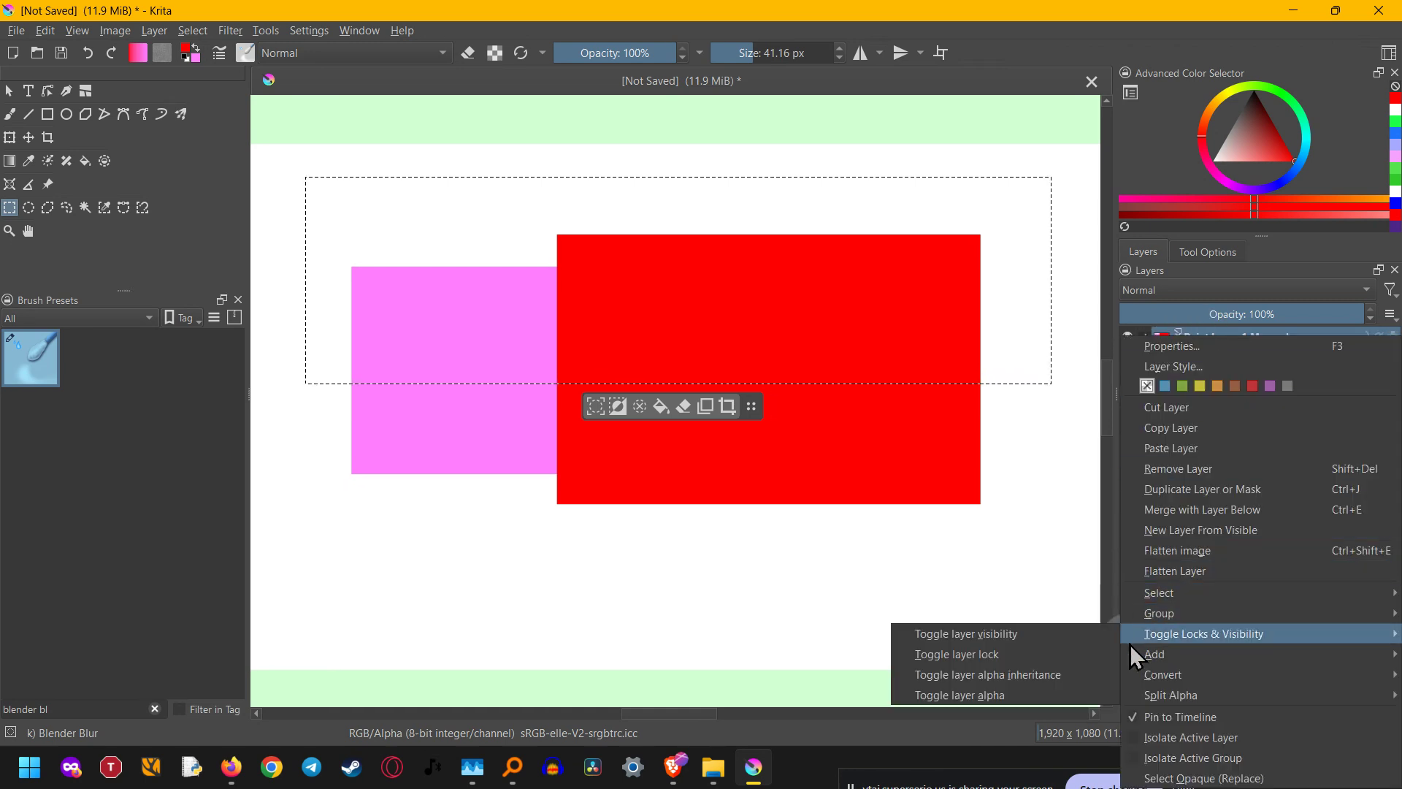
mouse_move(1134, 656)
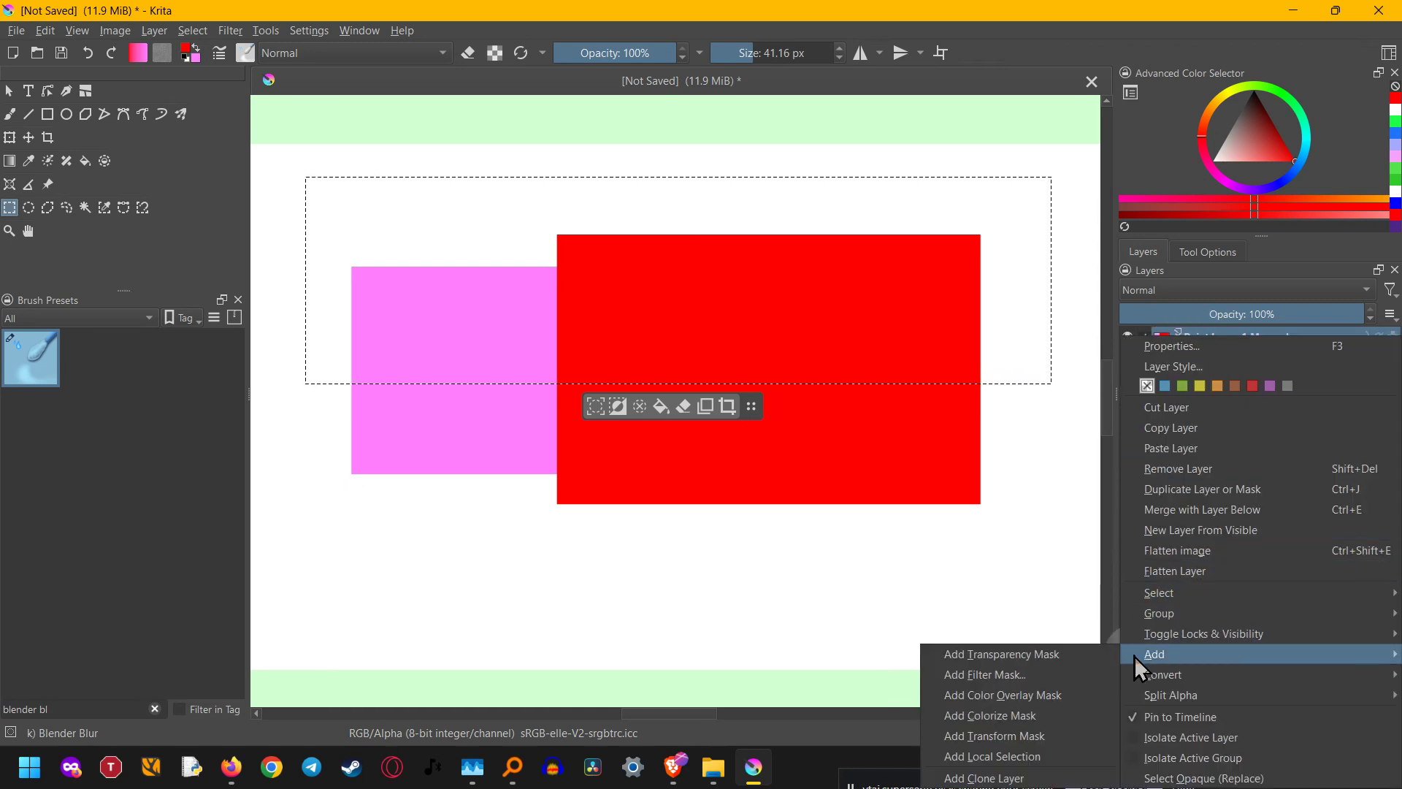
left_click(1058, 673)
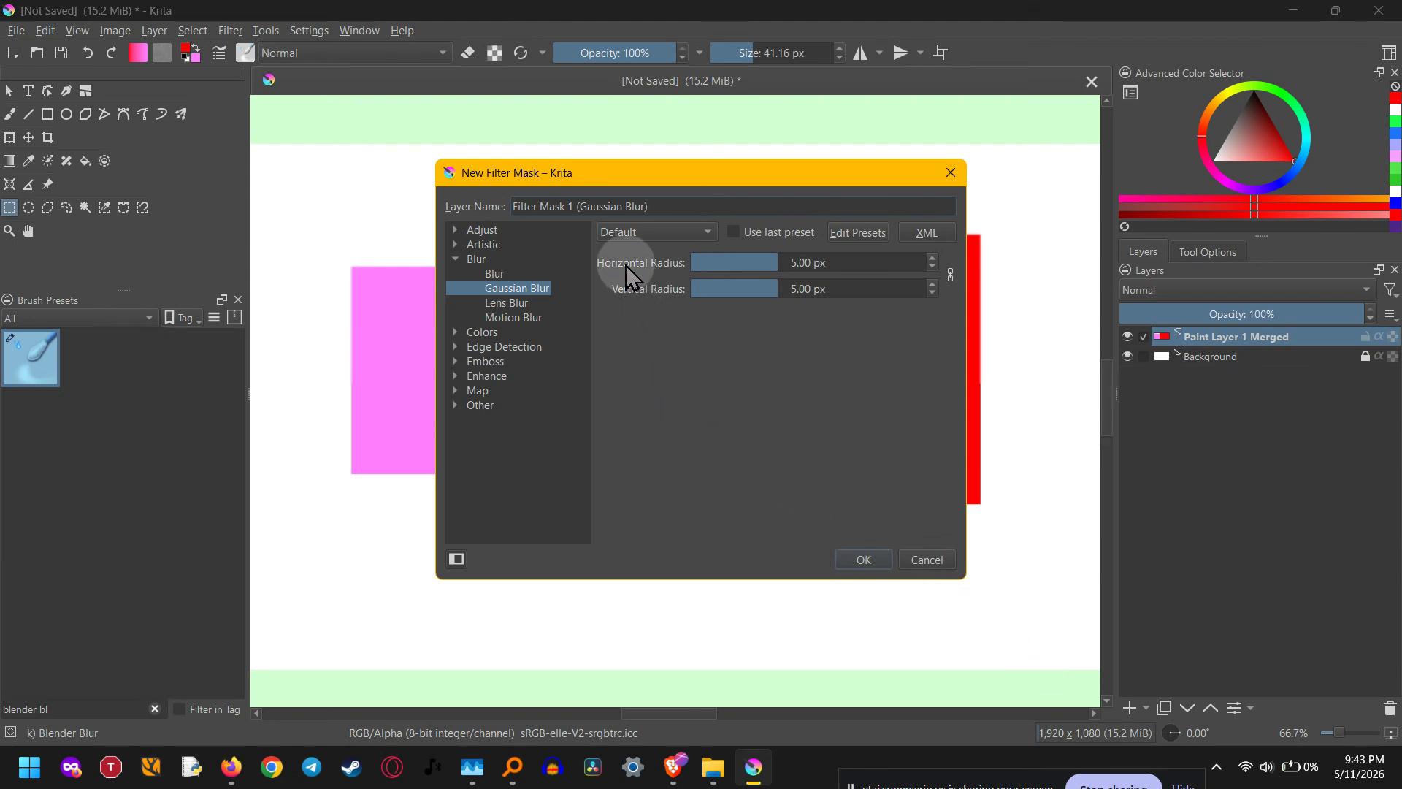
left_click(453, 257)
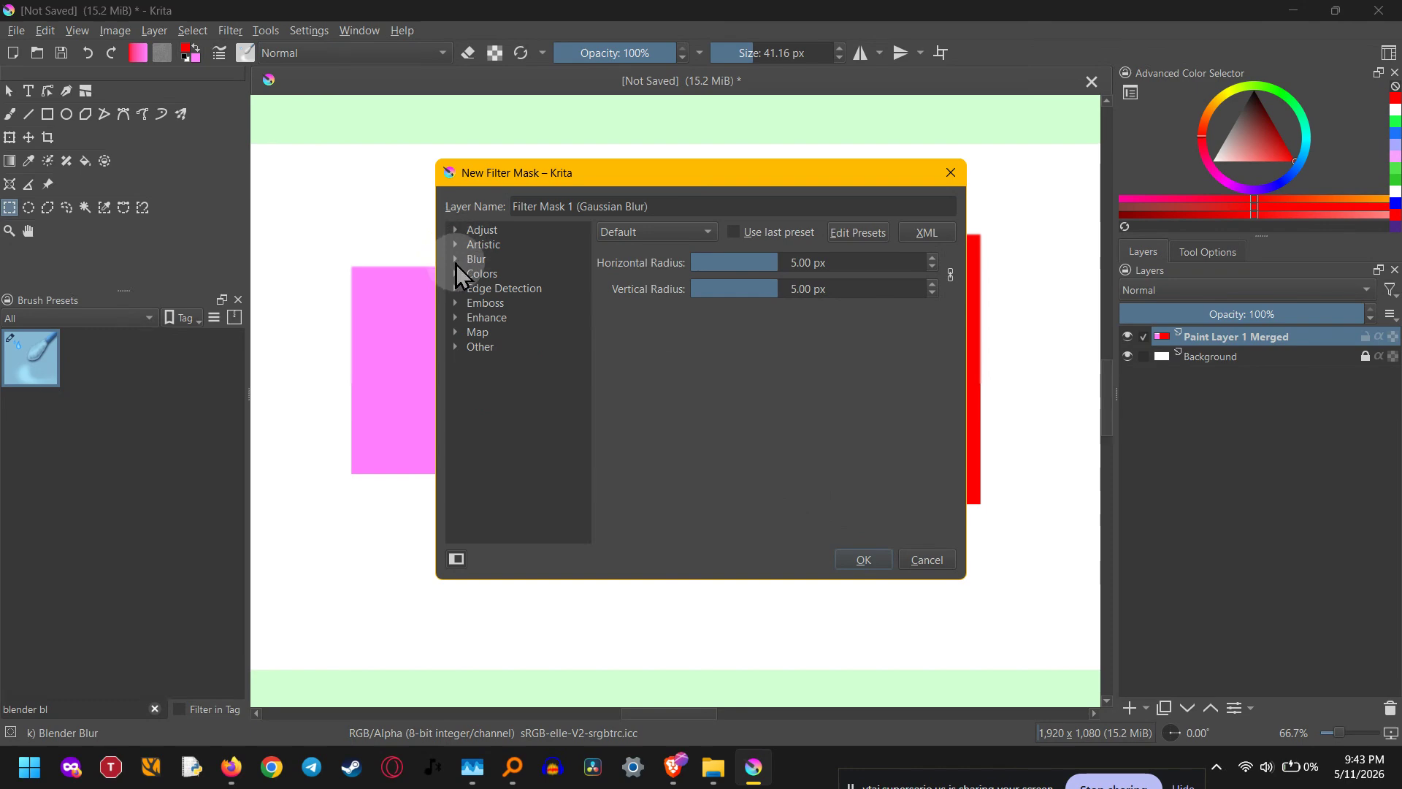
left_click(456, 262)
left_click(523, 291)
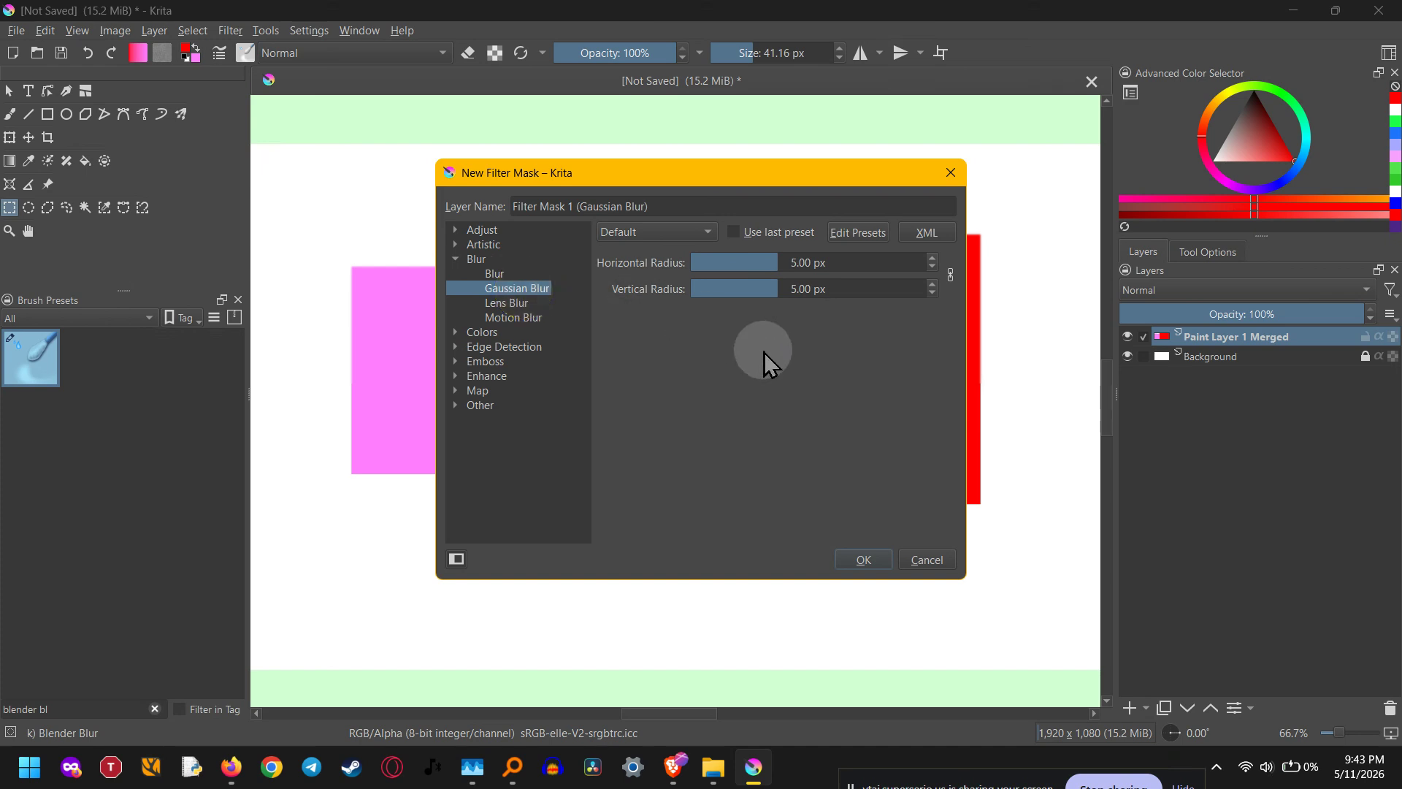
Raise the mask's linked horizontal and vertical blur radii to 100 px, keeping the artwork in view
left_click_drag(779, 271, 915, 278)
left_click_drag(789, 177, 1193, 285)
left_click(569, 370)
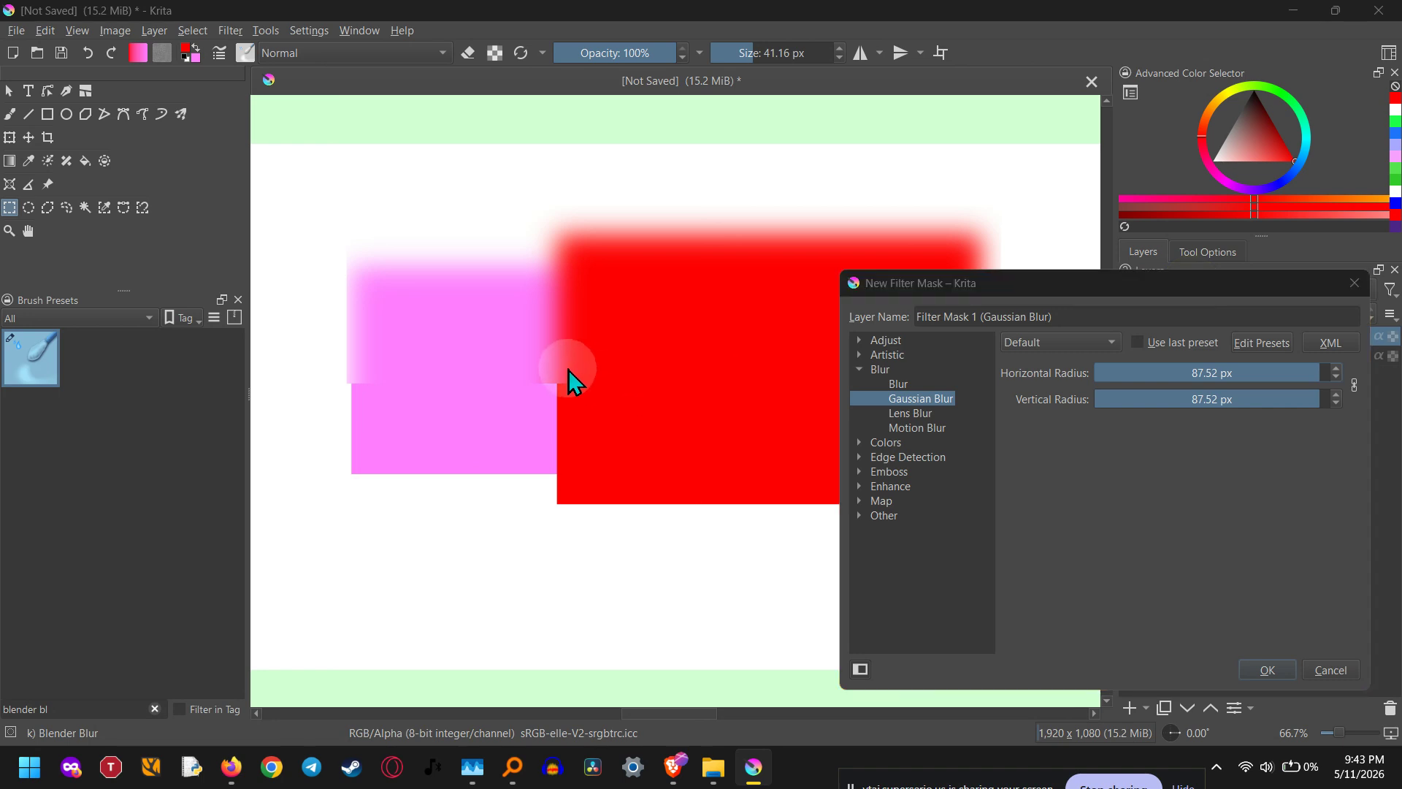
left_click_drag(1234, 414, 1348, 379)
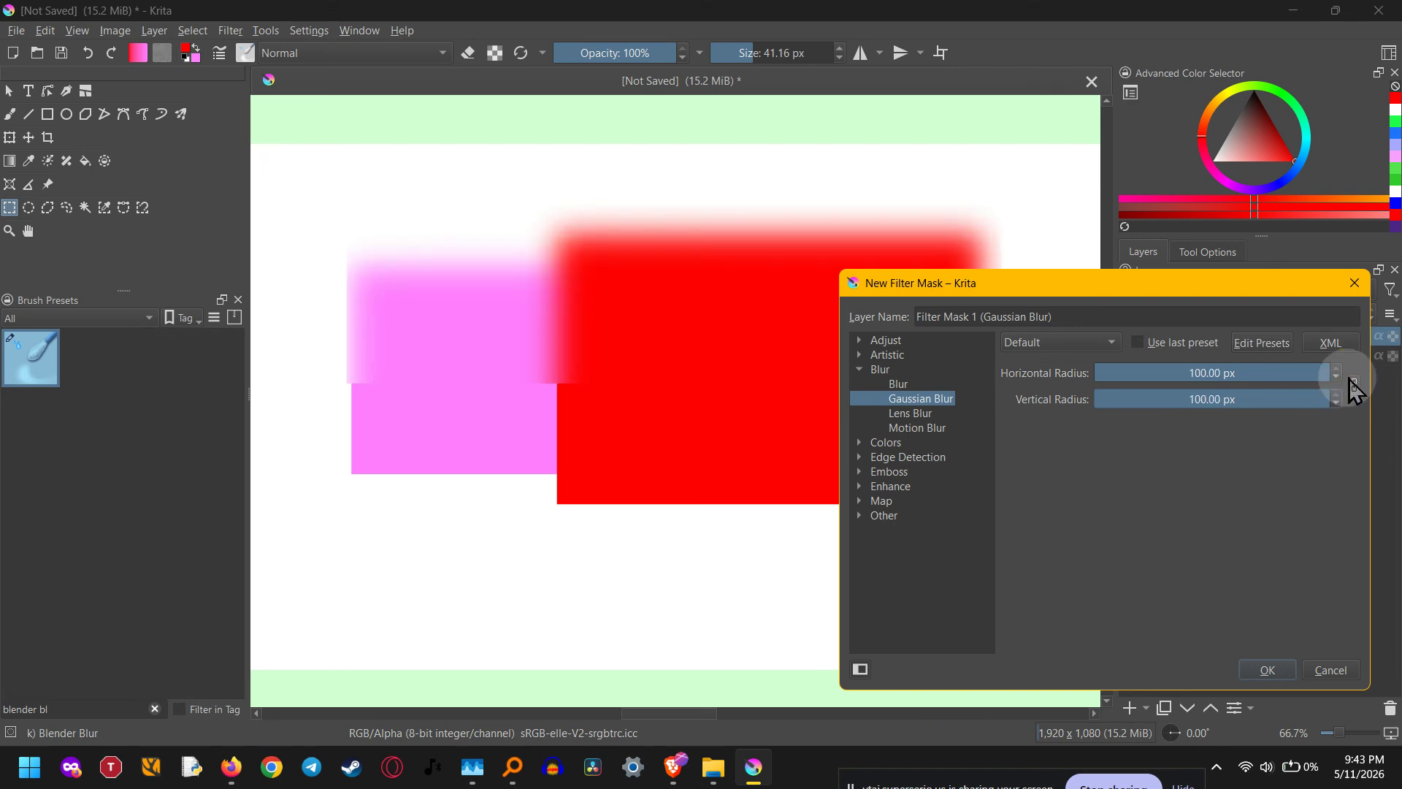
Unlink the blur radii, set the vertical radius to 0 px and create the filter mask
left_click(1352, 381)
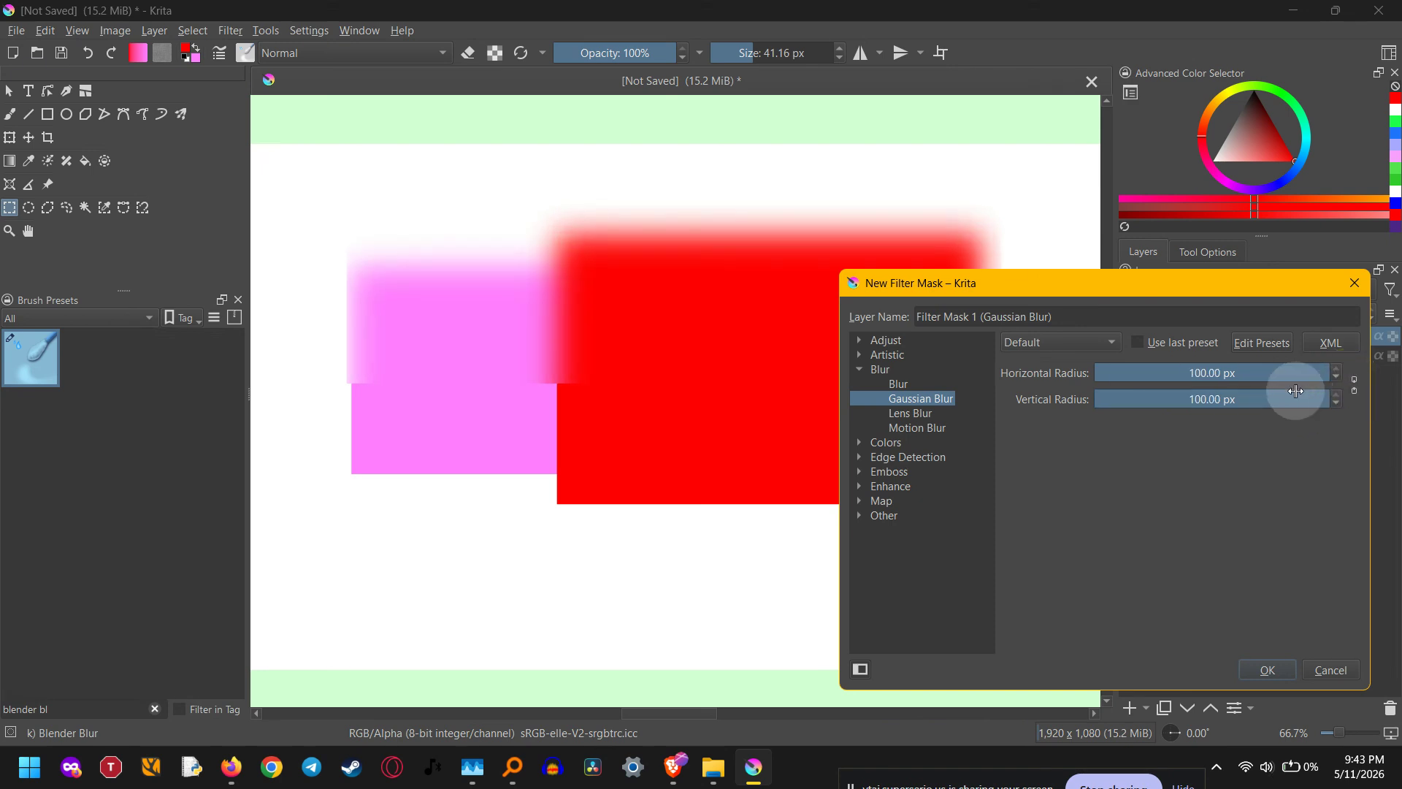
left_click_drag(1308, 394, 969, 413)
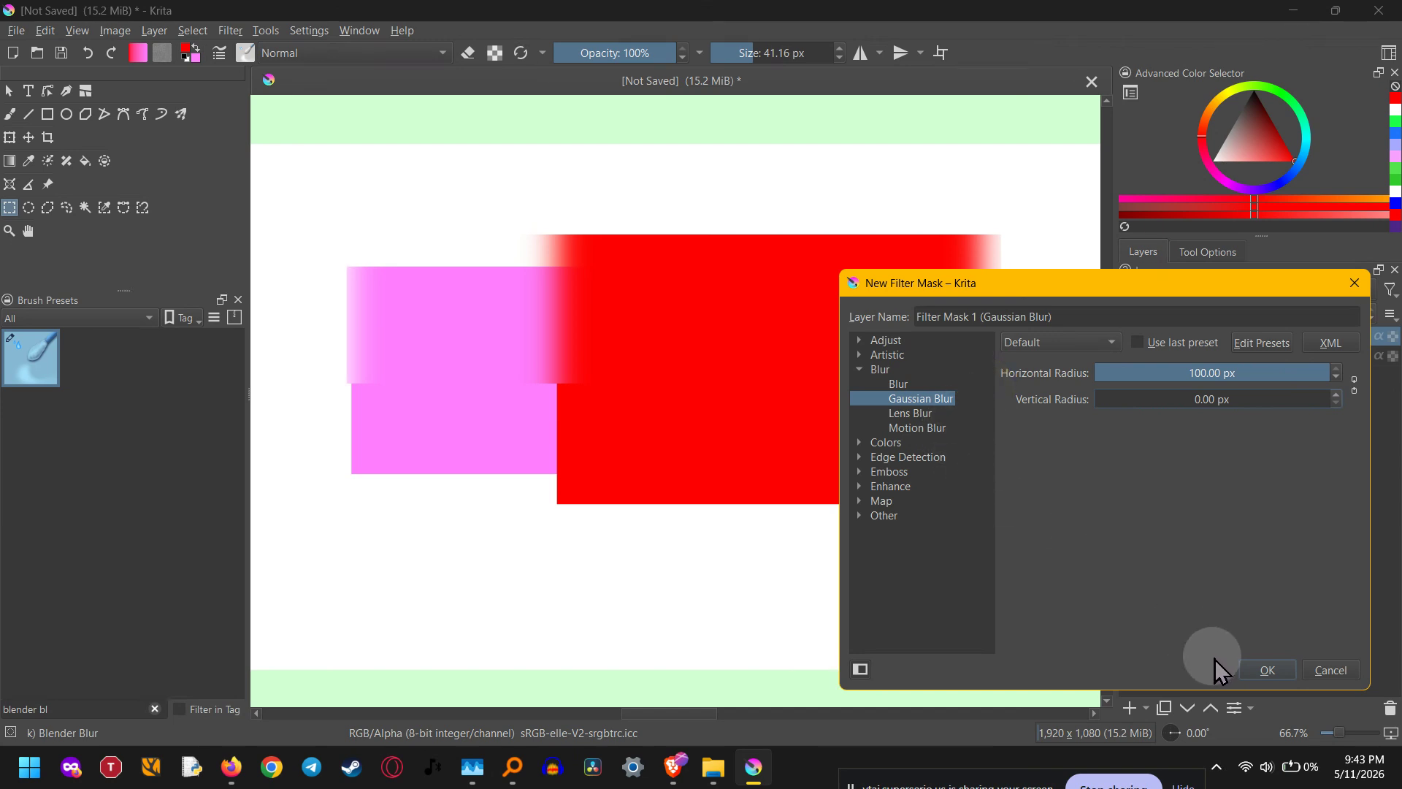
left_click(1256, 675)
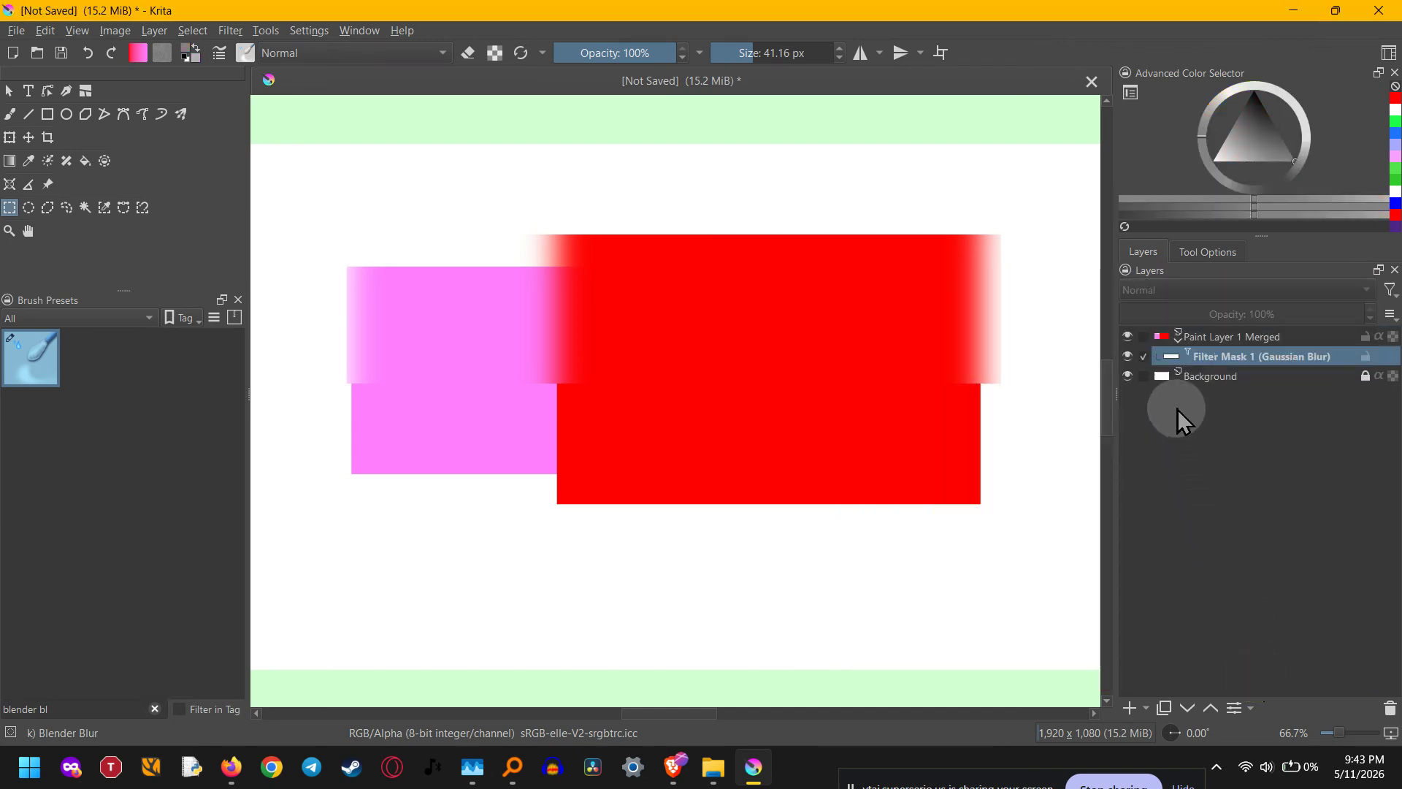
Compare the artwork with the Gaussian Blur filter mask hidden and shown, leaving the mask visible
left_click(1128, 356)
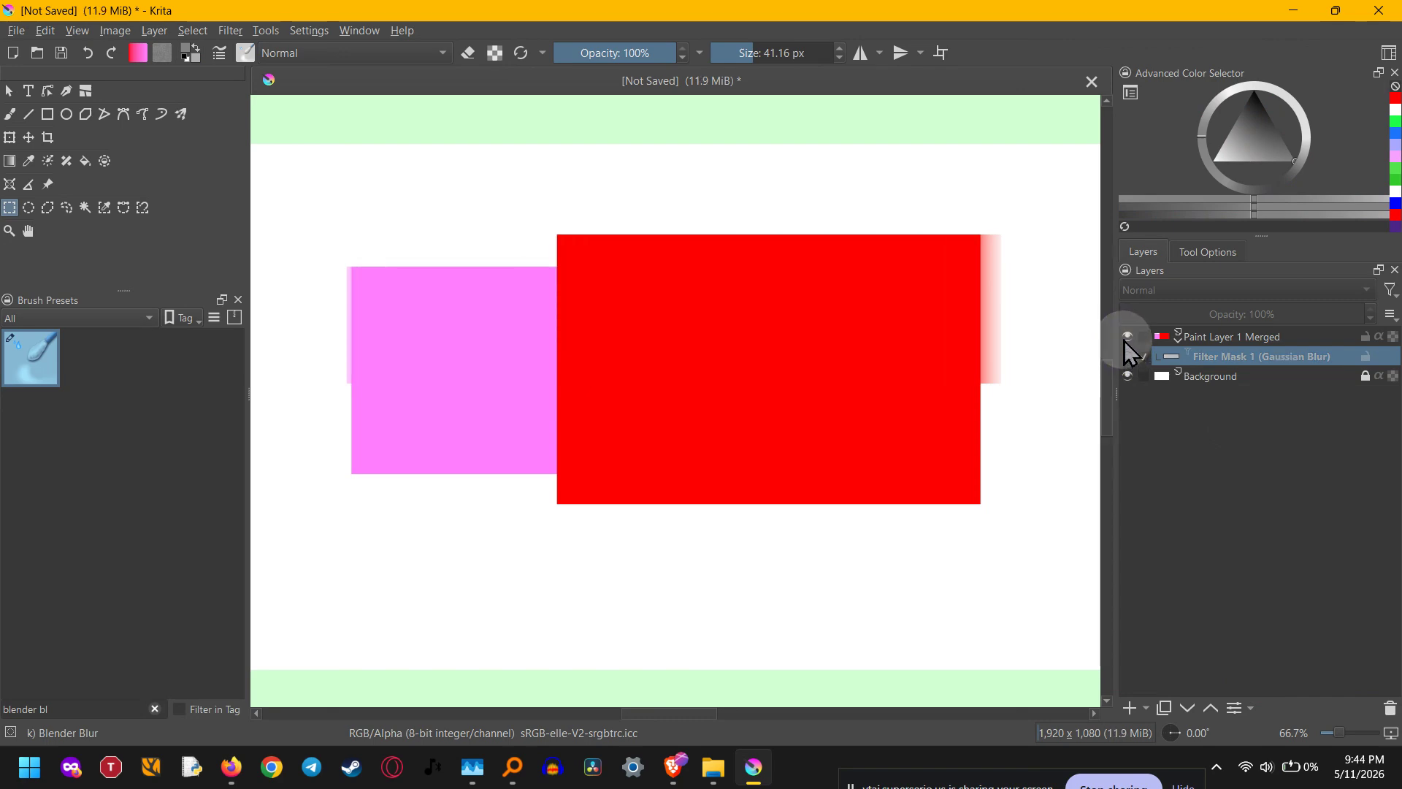
left_click(1127, 336)
left_click(1127, 337)
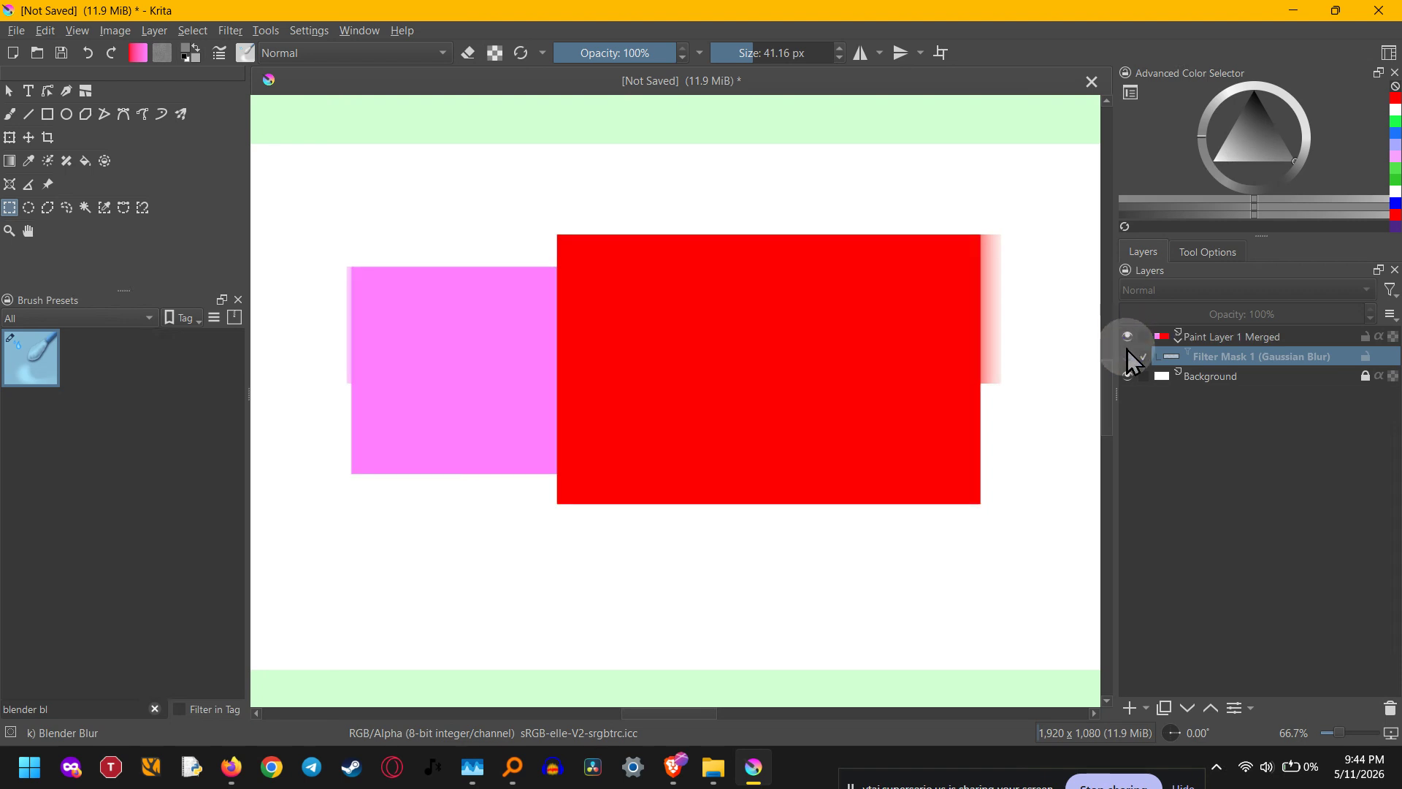
left_click(1128, 356)
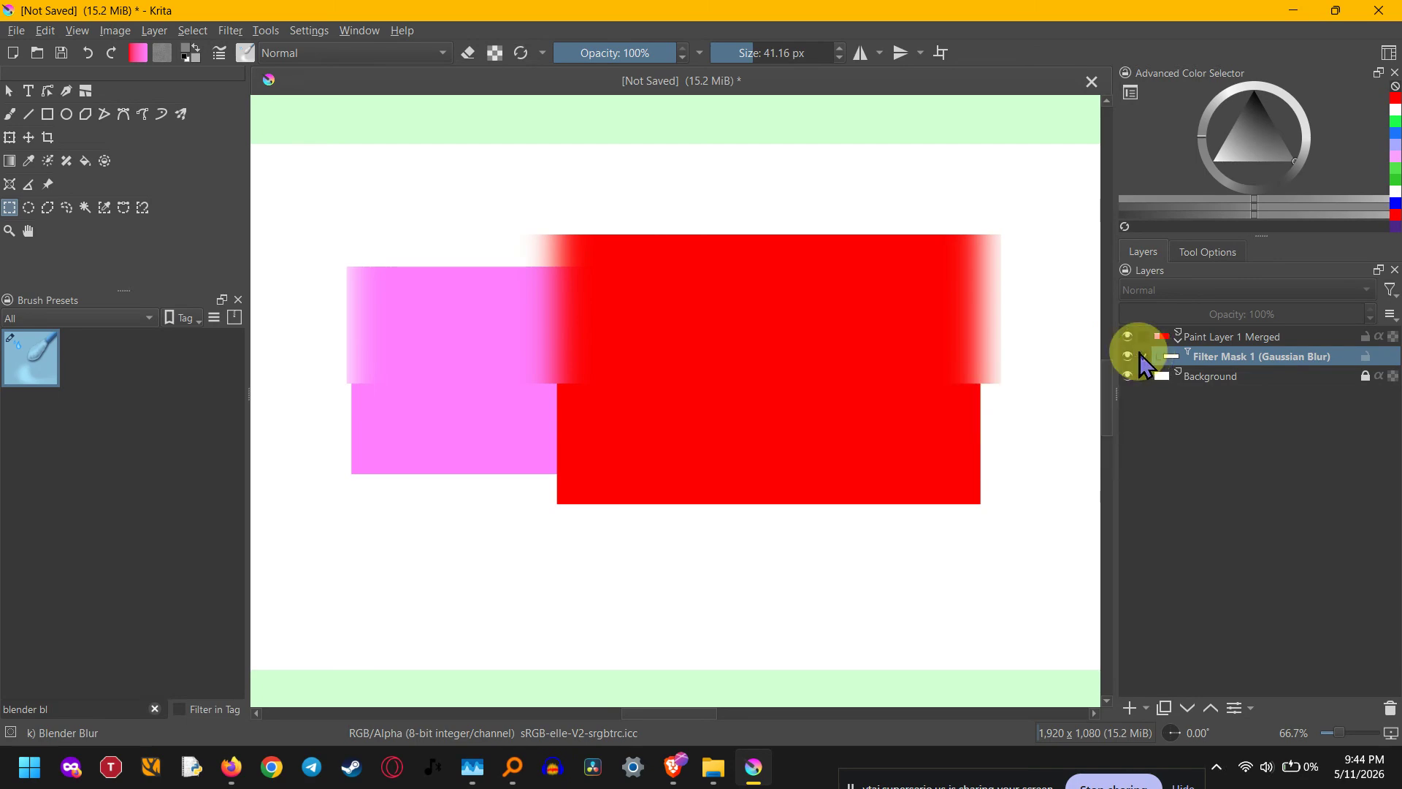
left_click(1140, 355)
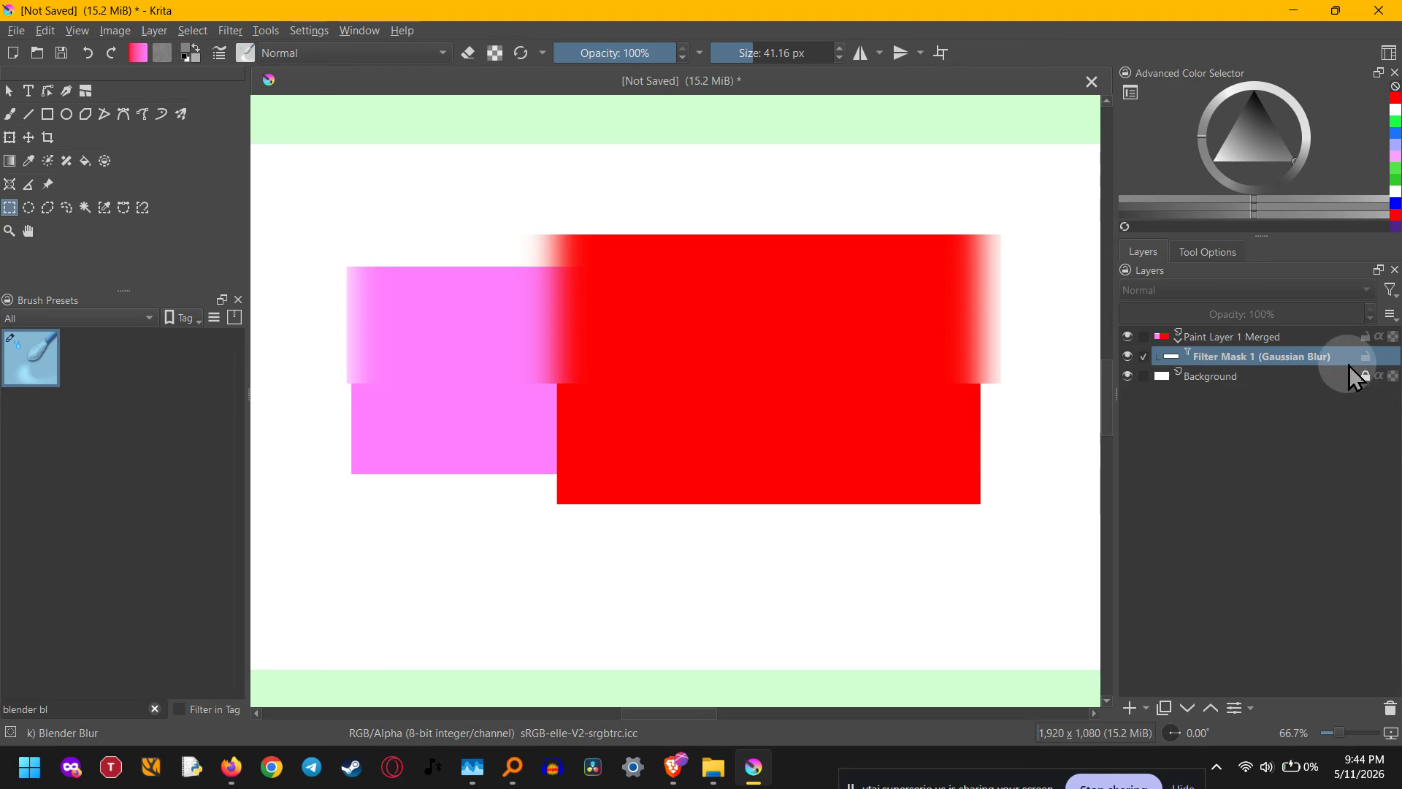
mouse_move(1336, 358)
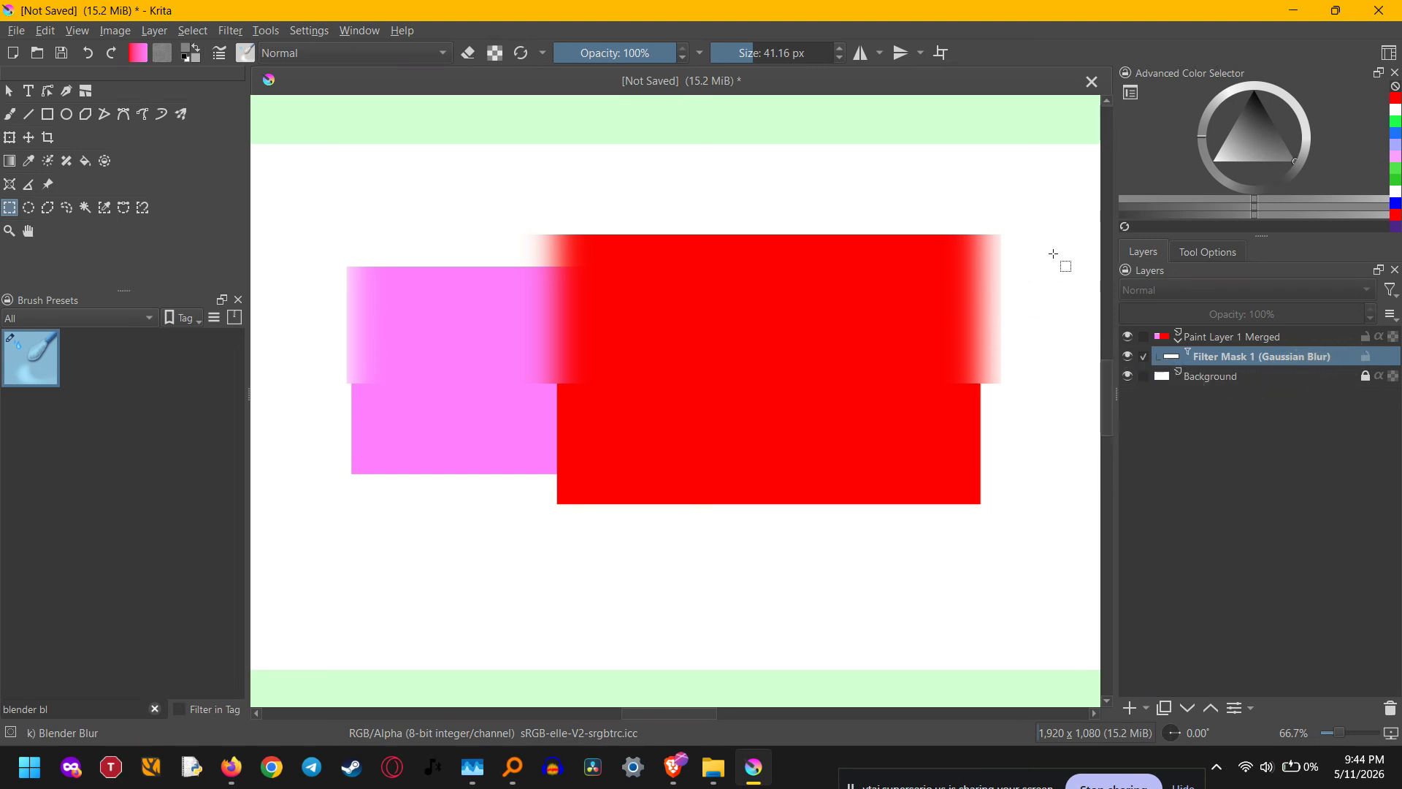
Activate Paint Layer 1 Merged and make a rectangular selection around the red rectangle's lower-right part
left_click(1195, 338)
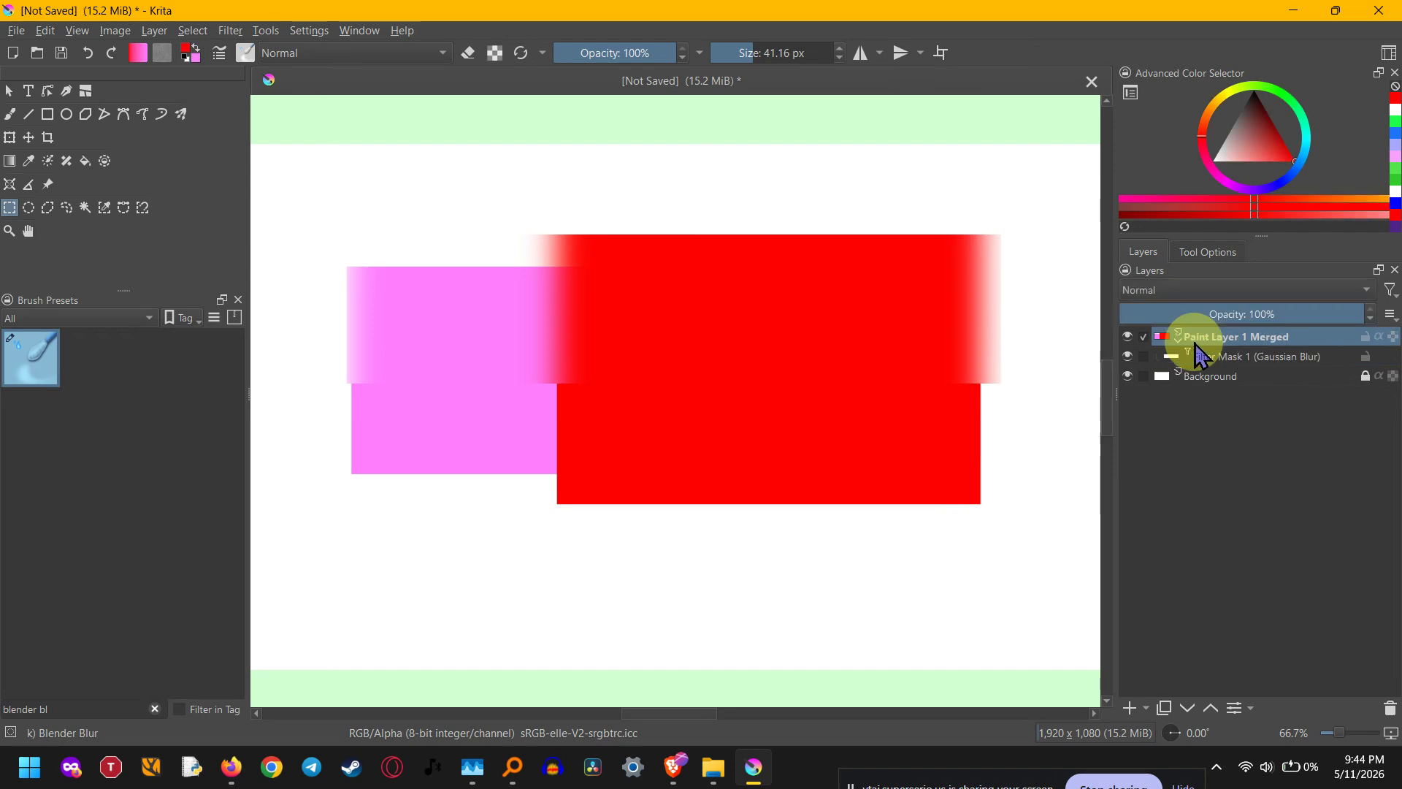
right_click(1195, 339)
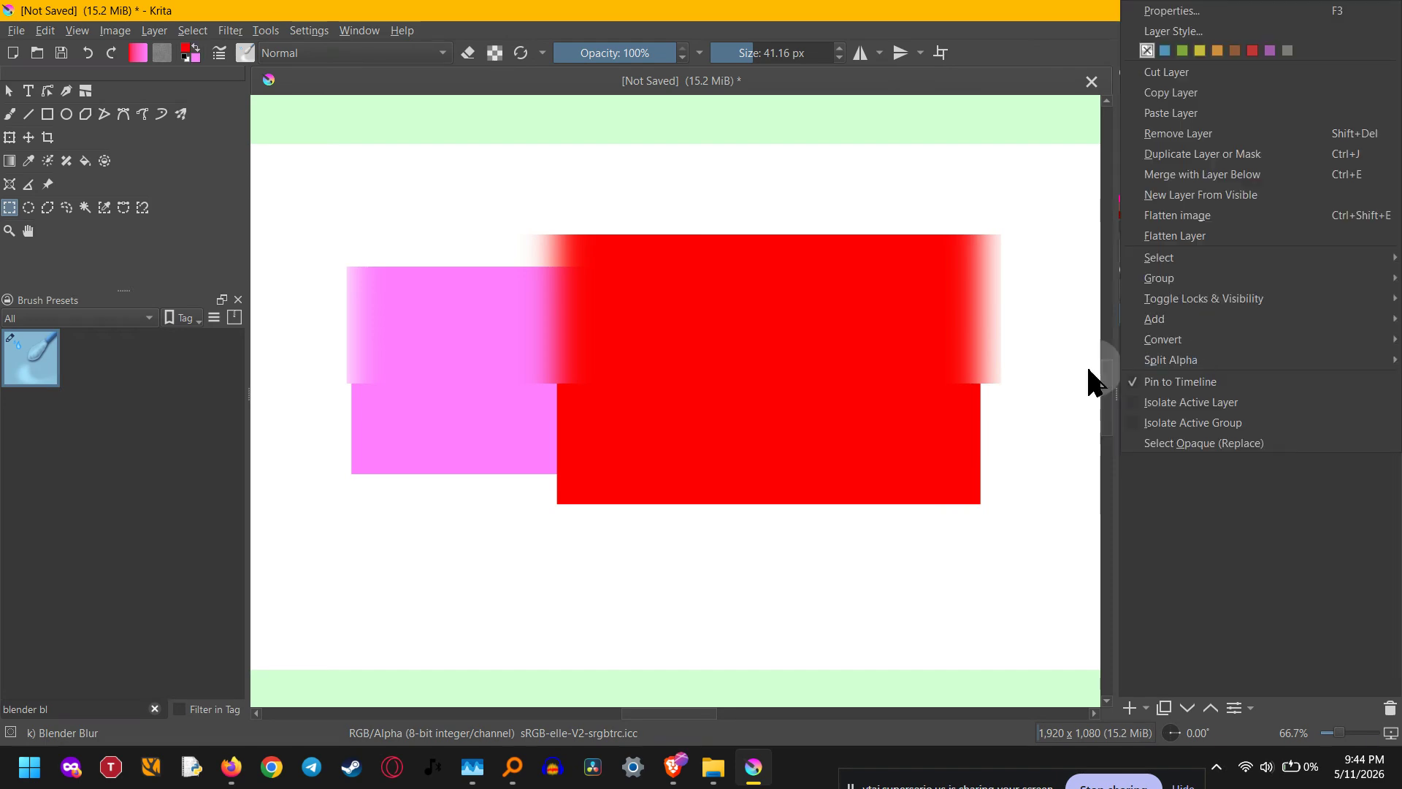
left_click(1026, 384)
left_click_drag(1056, 318, 733, 571)
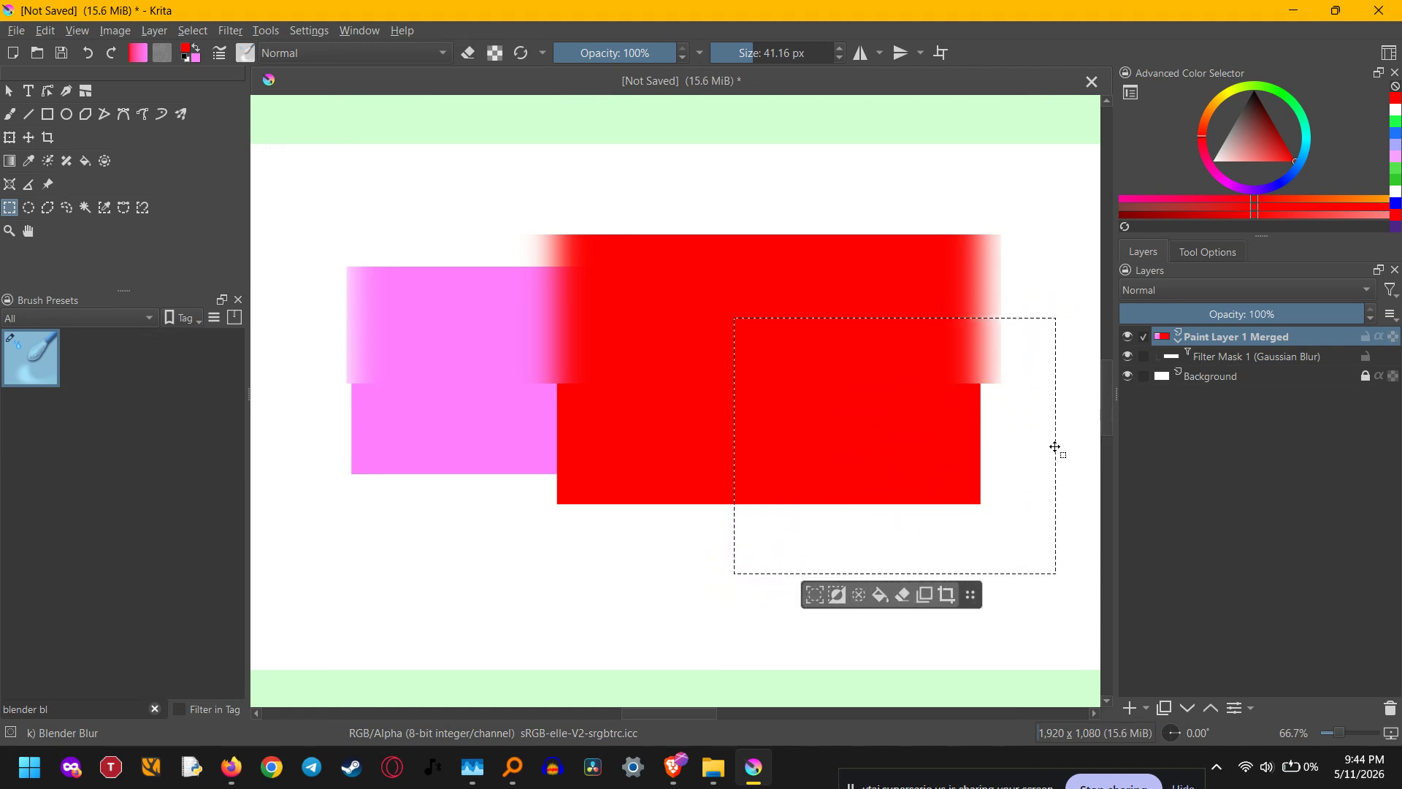
scroll(840, 353, "down", 2)
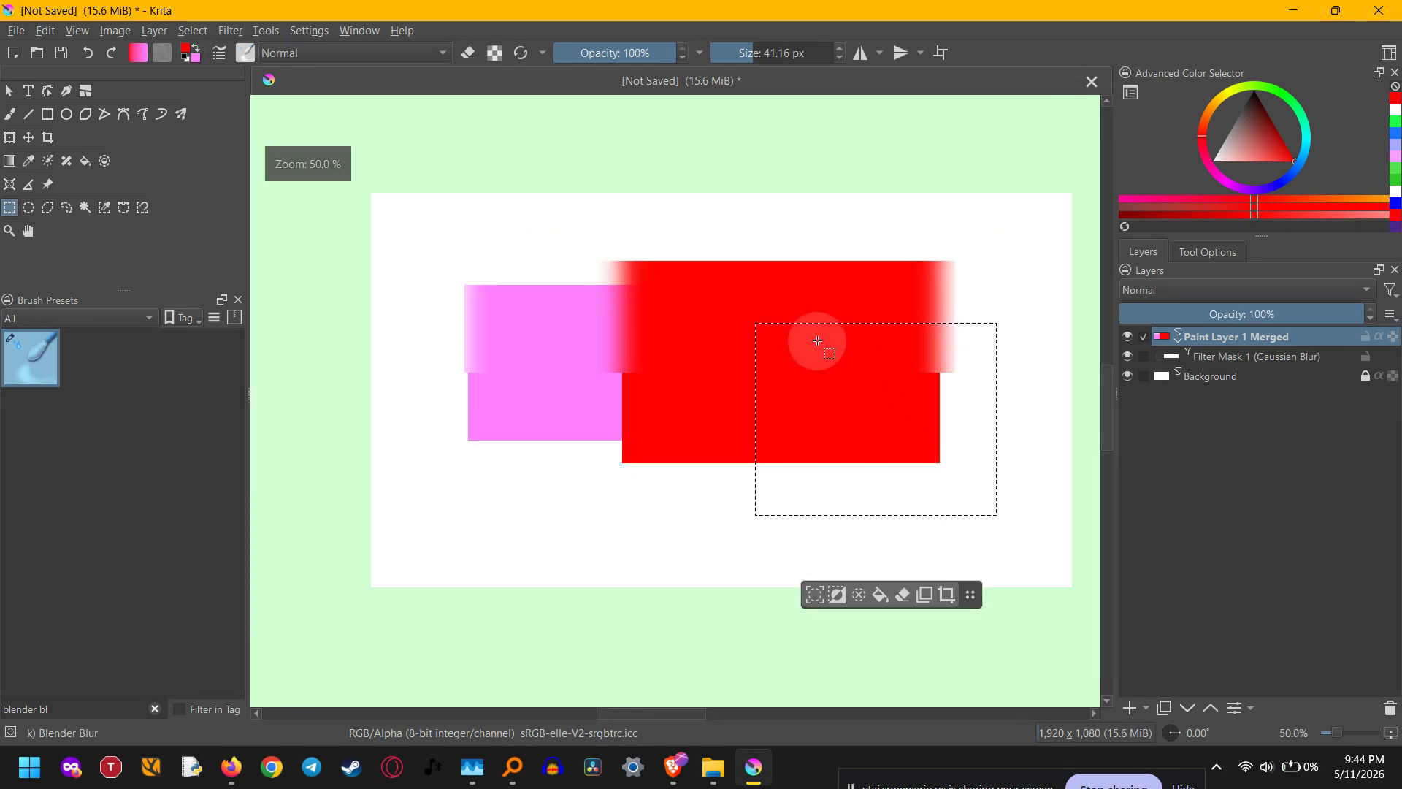
scroll(824, 375, "up", 2)
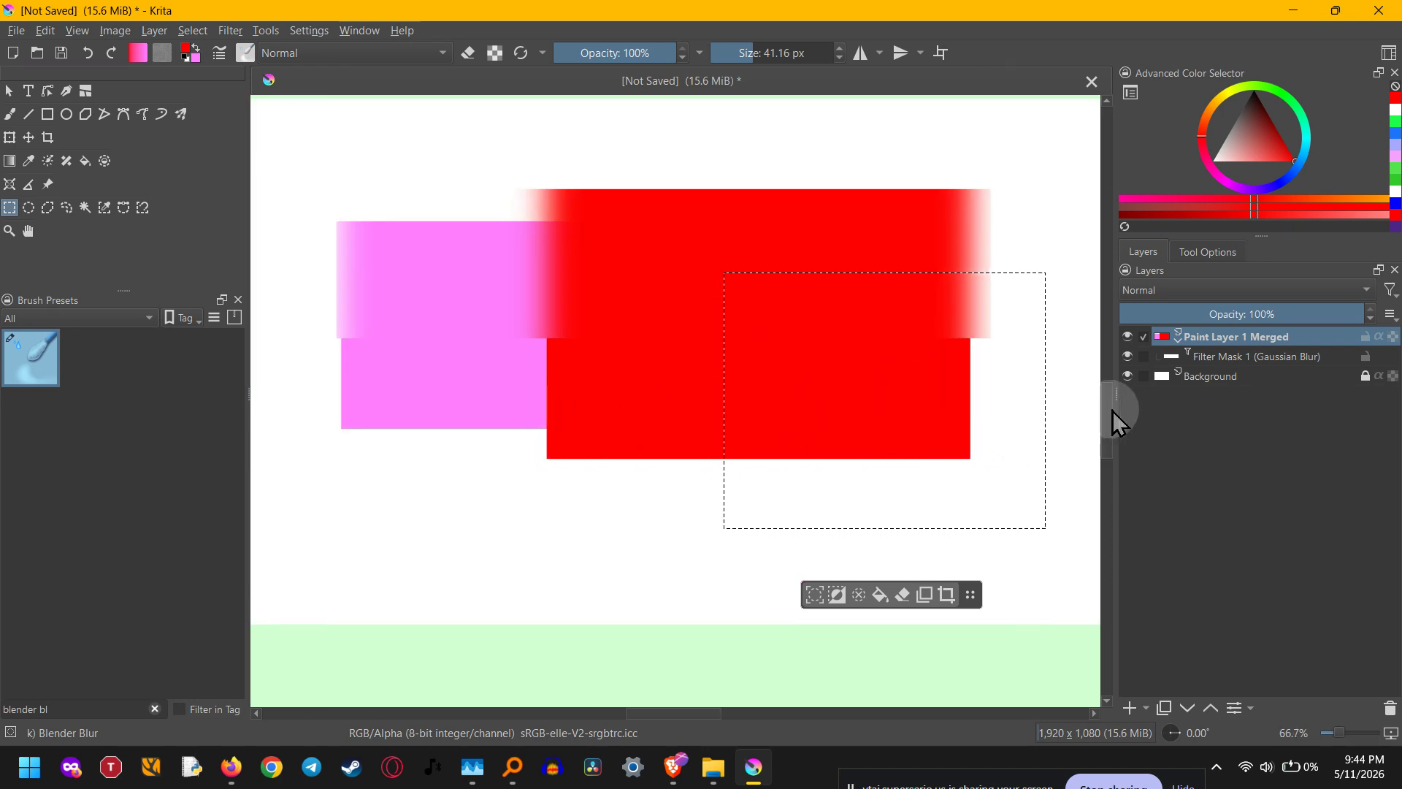
Open the direct Gaussian Blur filter for the selected area, keeping its settings clear of the red rectangle
right_click(1186, 333)
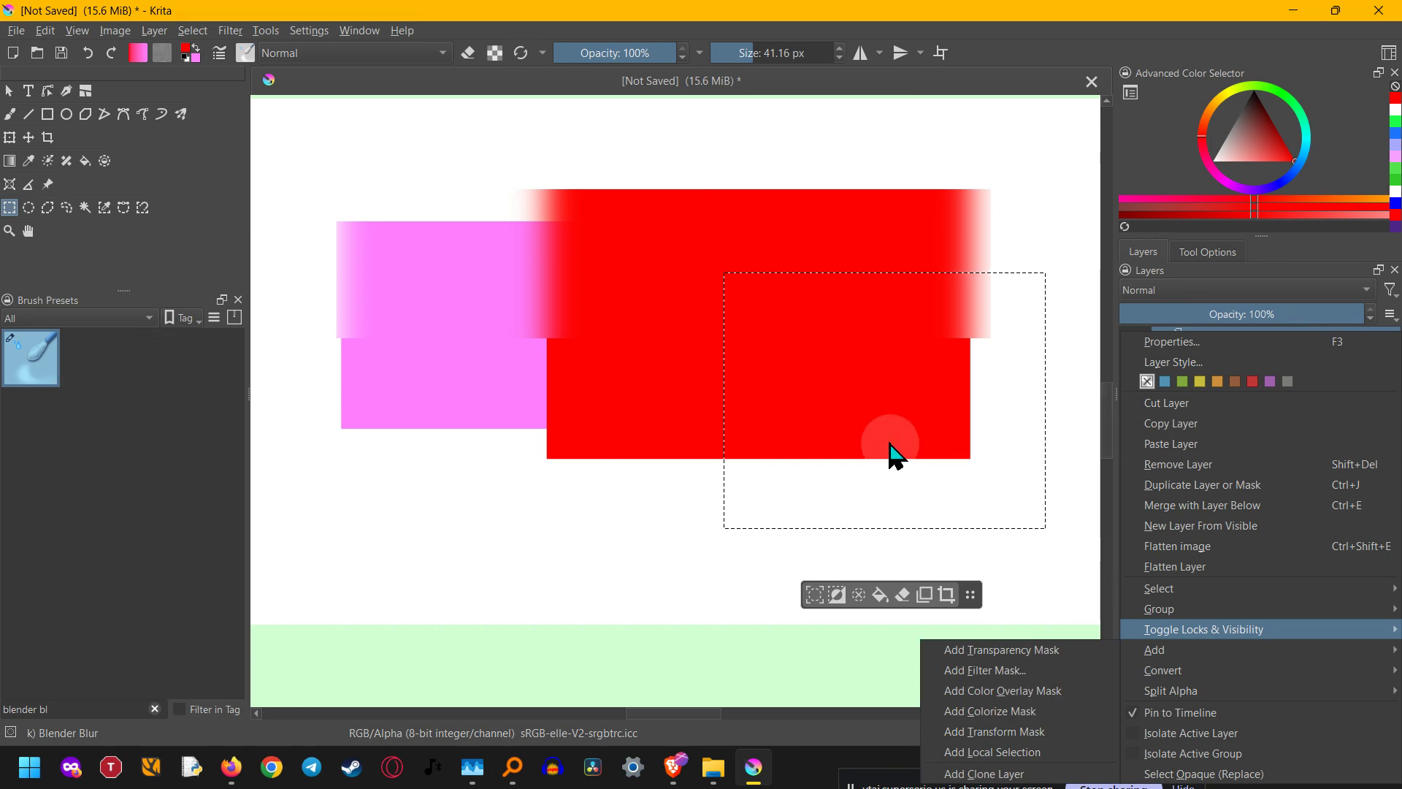
left_click(230, 31)
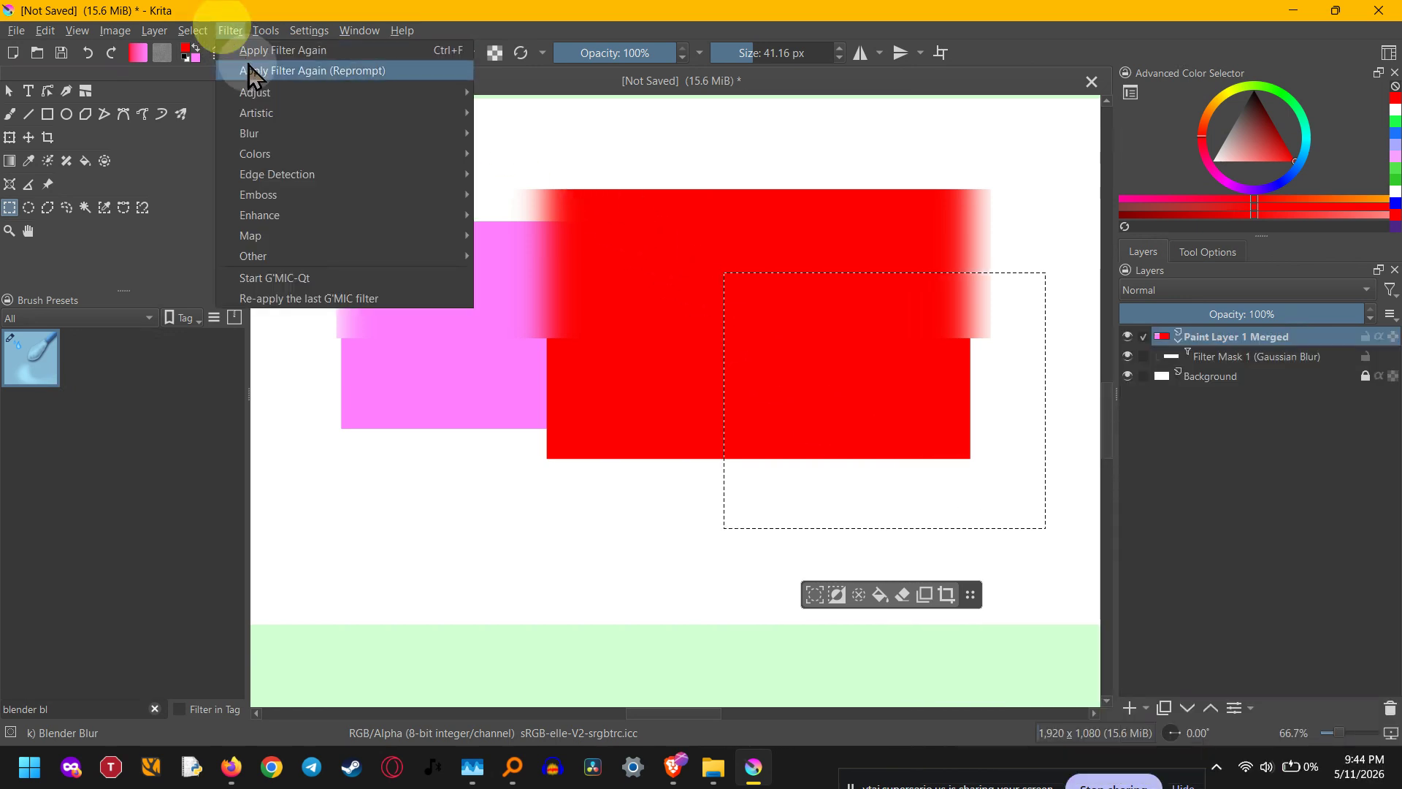
mouse_move(285, 133)
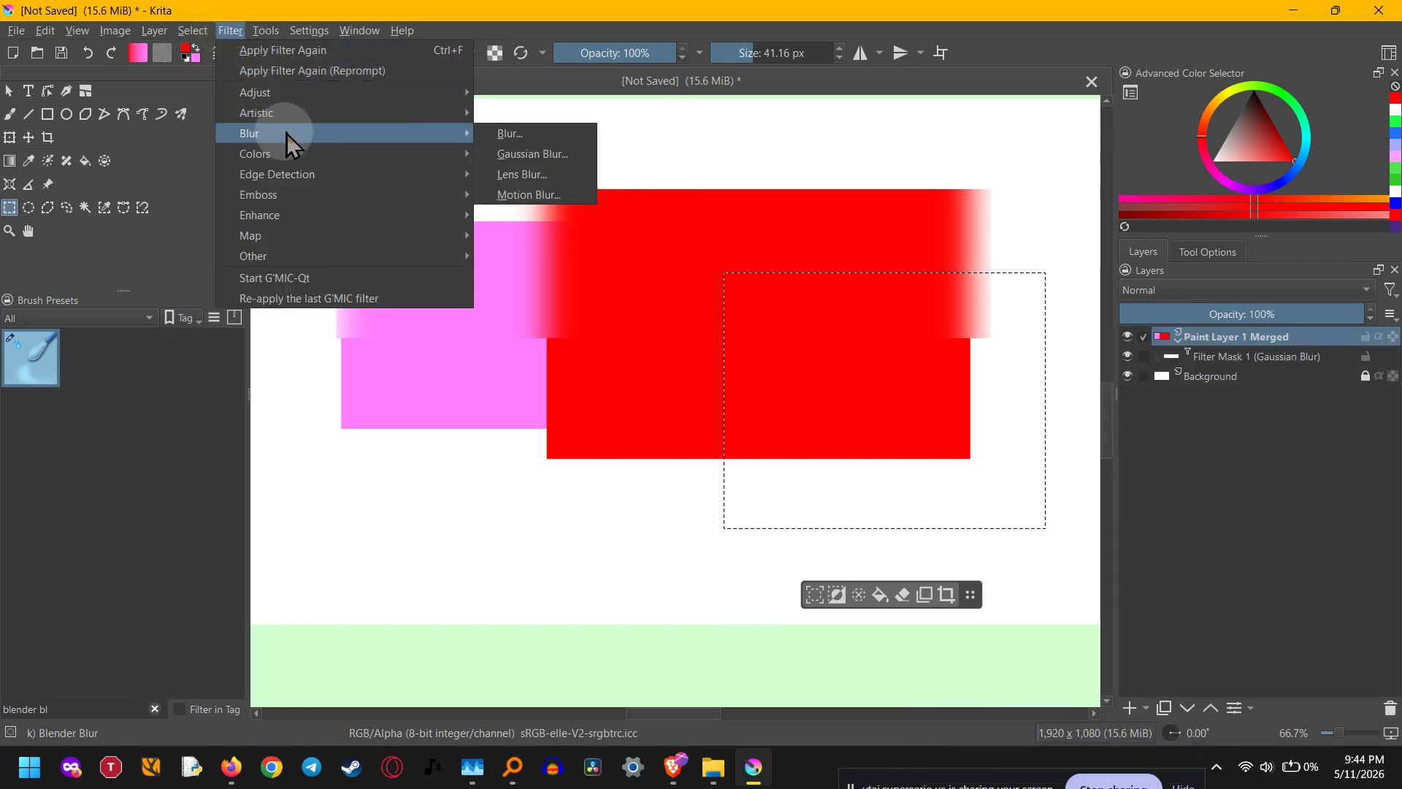
left_click(528, 154)
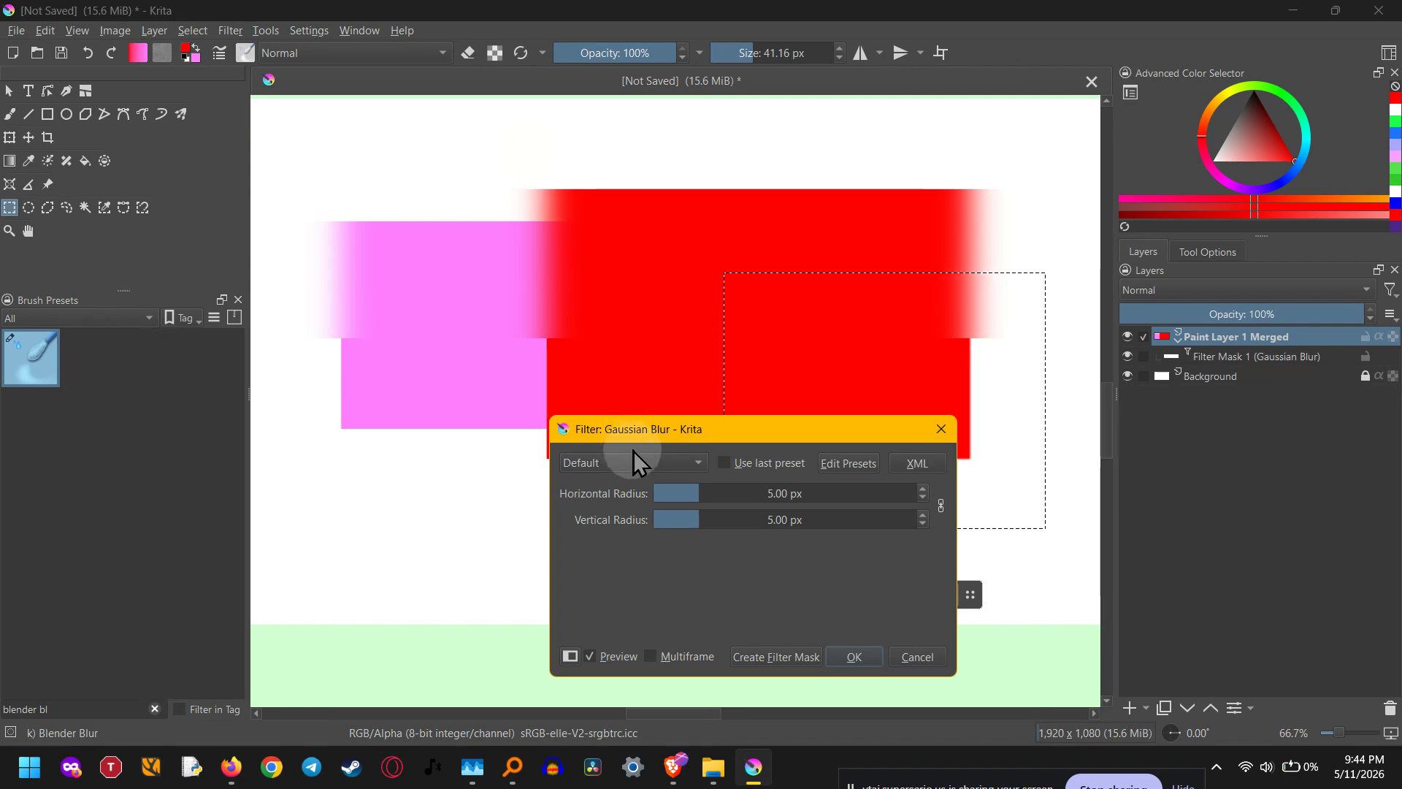
left_click_drag(658, 431, 128, 111)
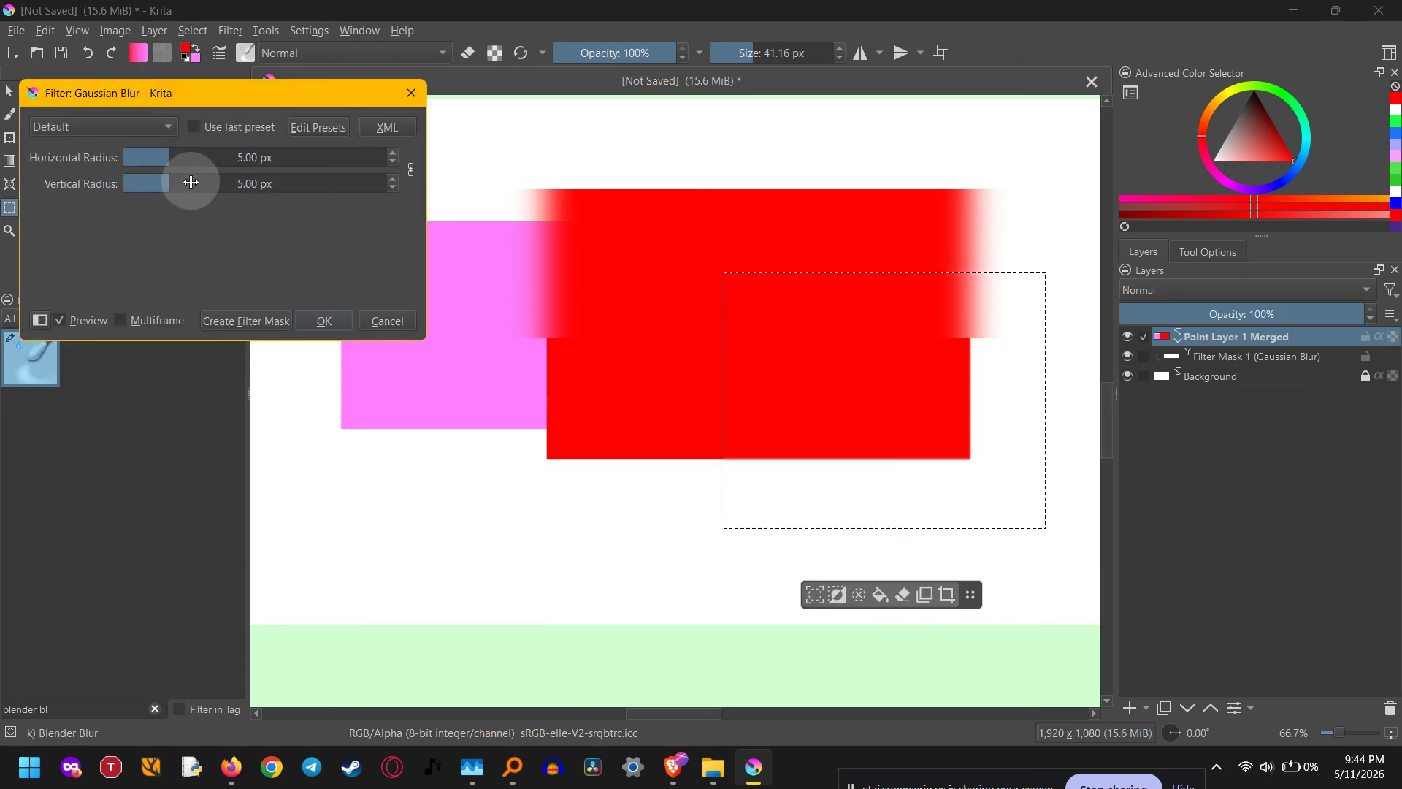
Set the linked horizontal and vertical radii to 6.45 px and apply the Gaussian Blur to the selected area
left_click_drag(188, 183, 337, 196)
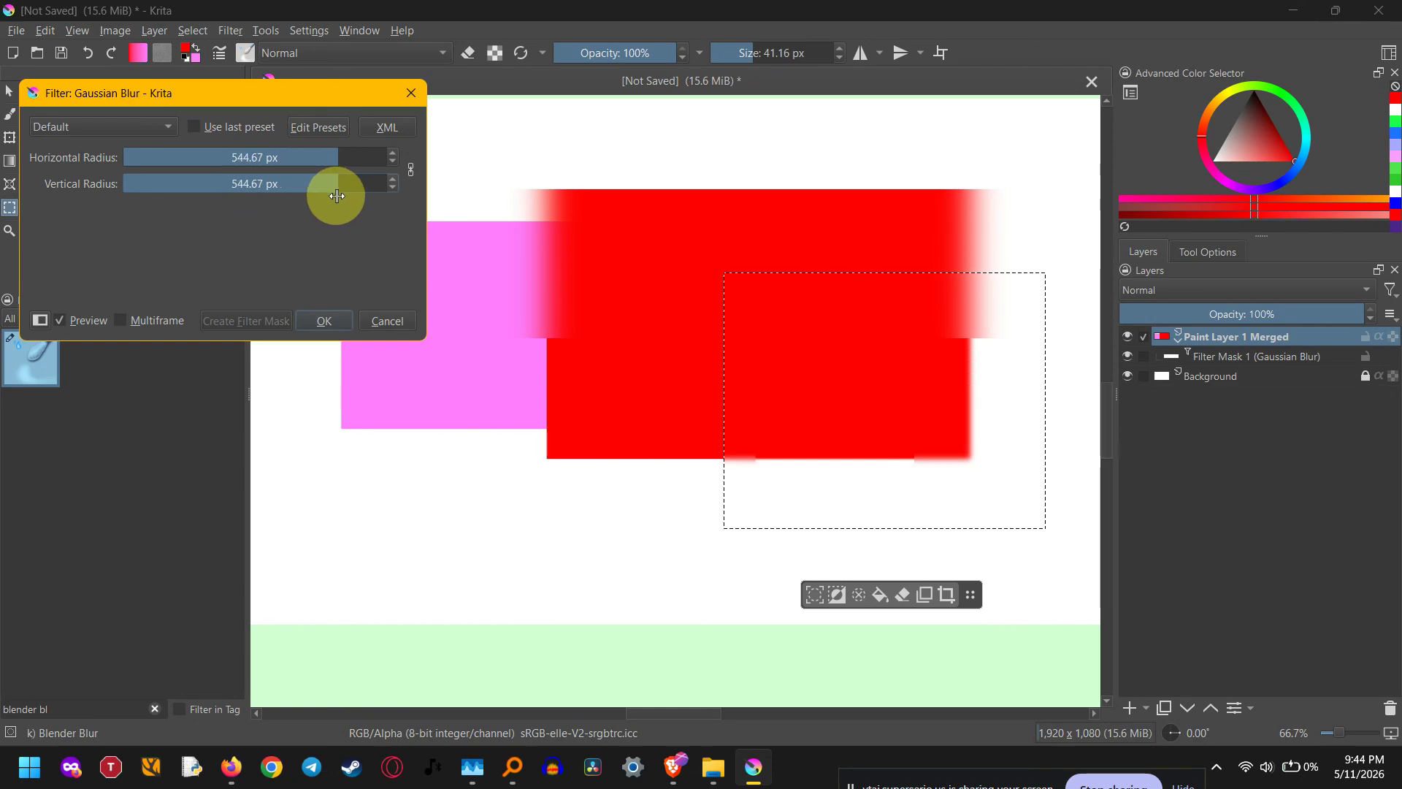
left_click_drag(336, 195, 170, 187)
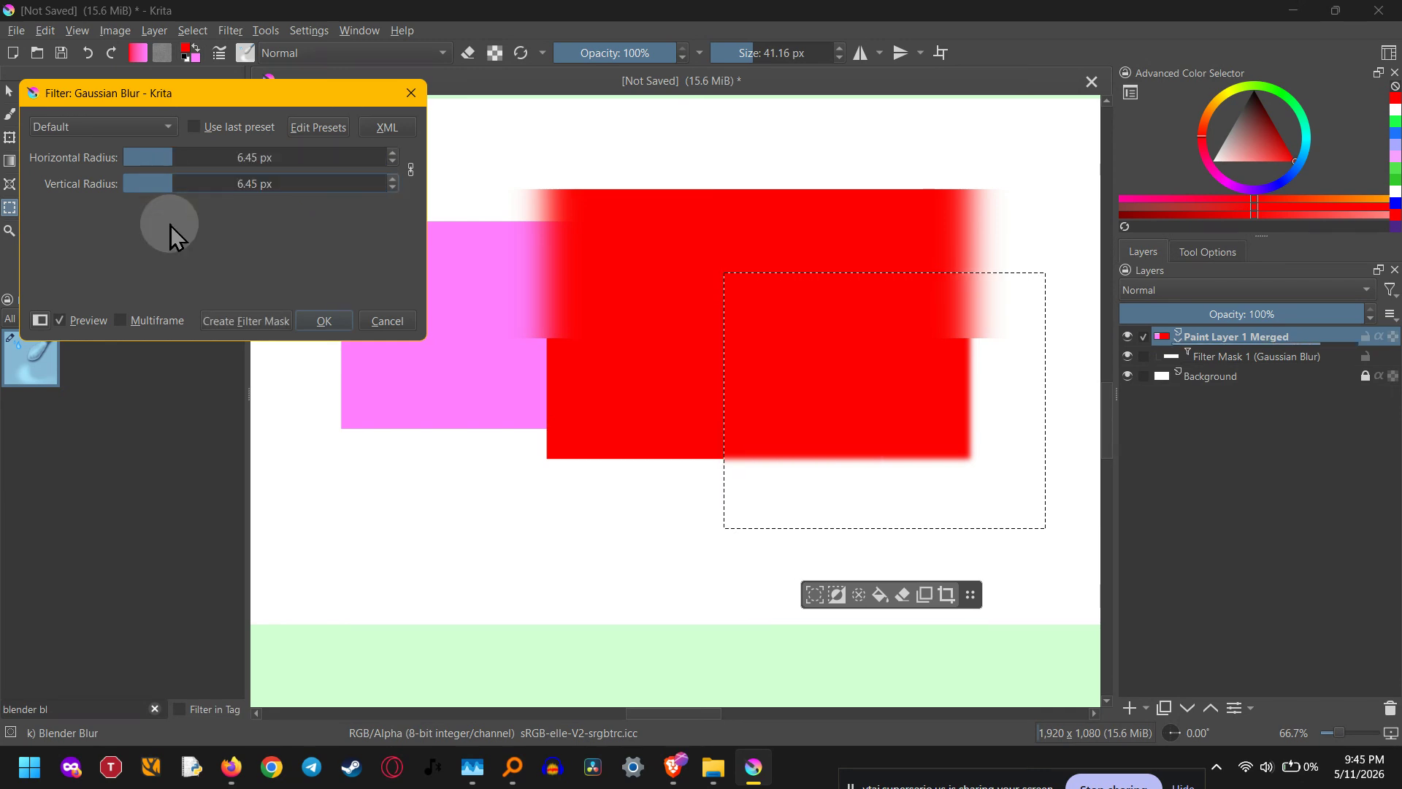
left_click(322, 327)
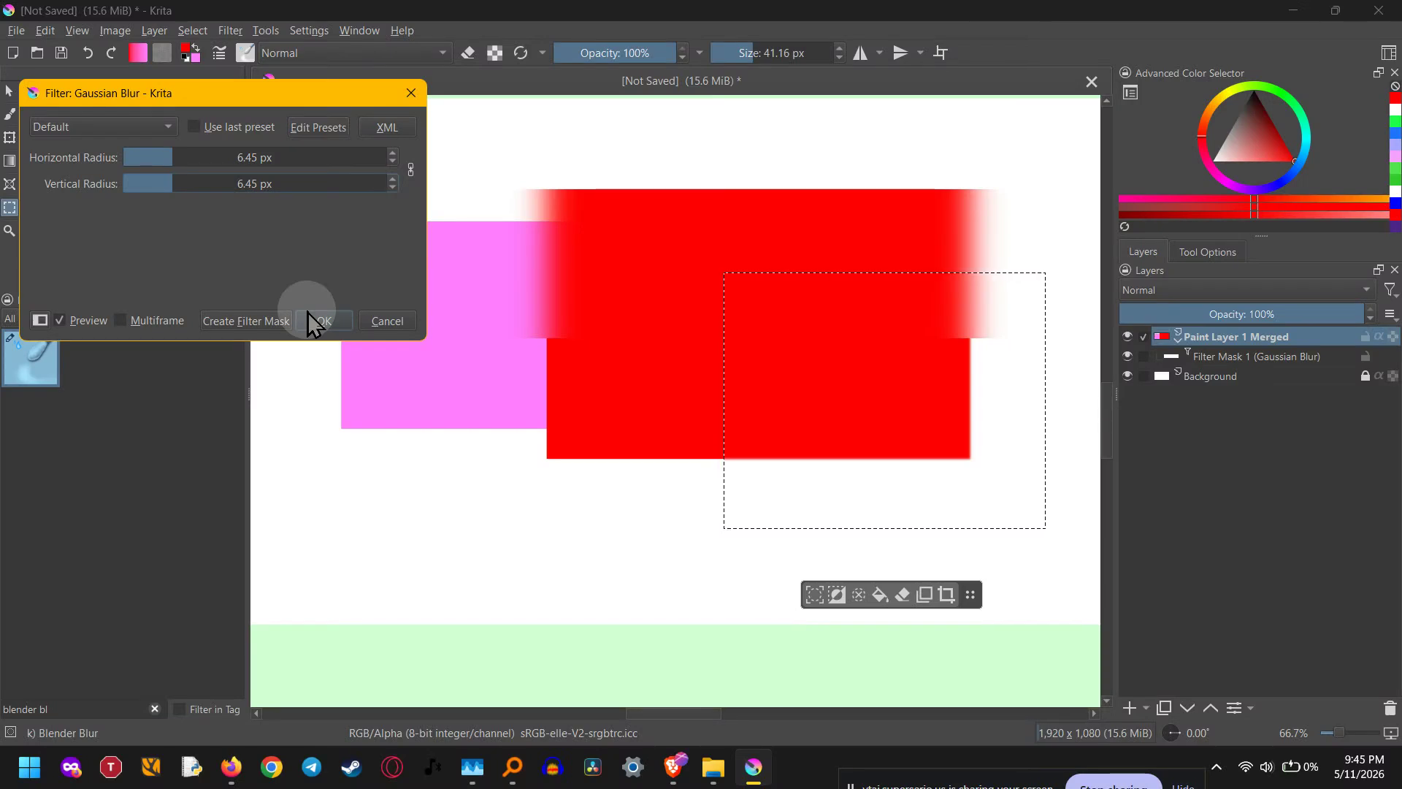
left_click(346, 328)
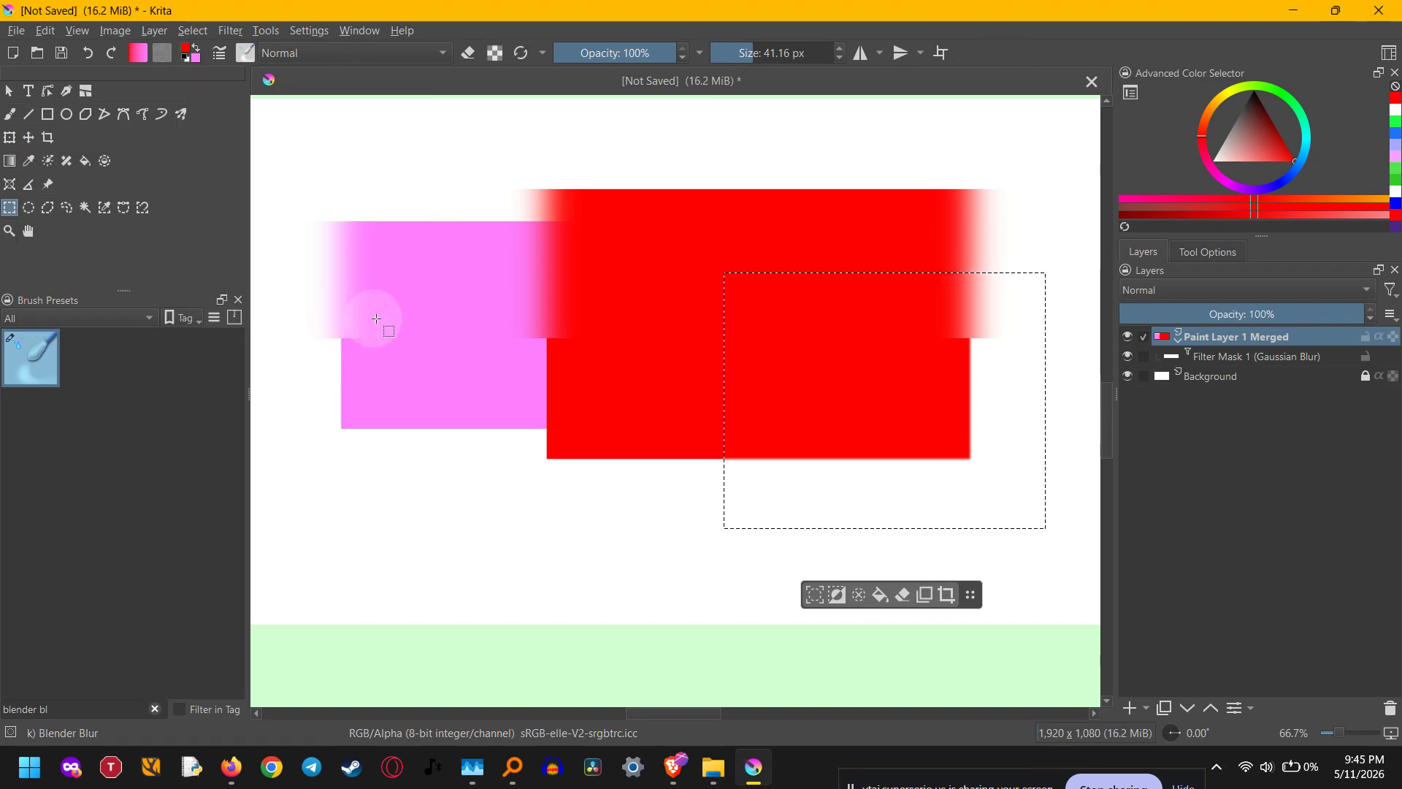
scroll(515, 351, "up", 5)
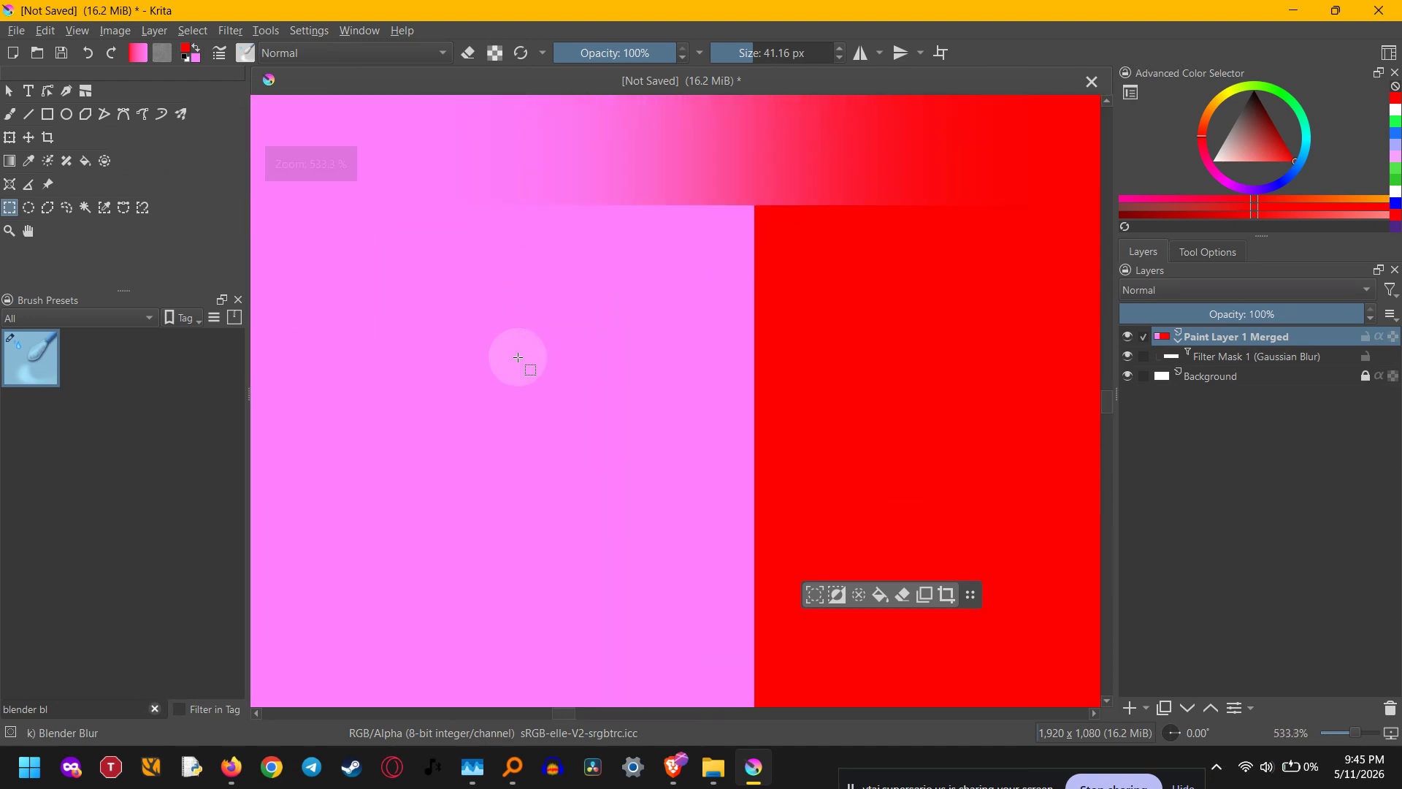
scroll(518, 358, "down", 5)
scroll(518, 357, "down", 1)
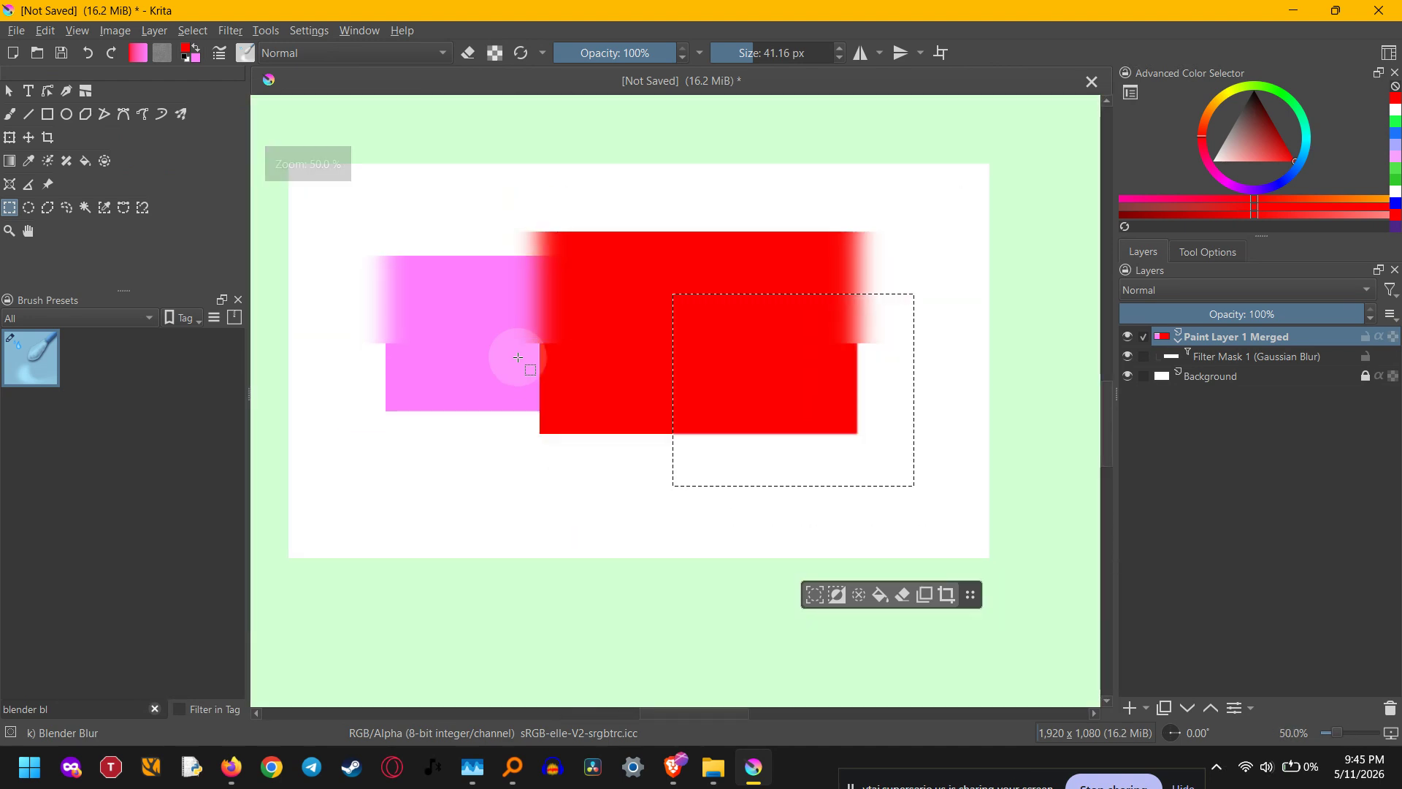